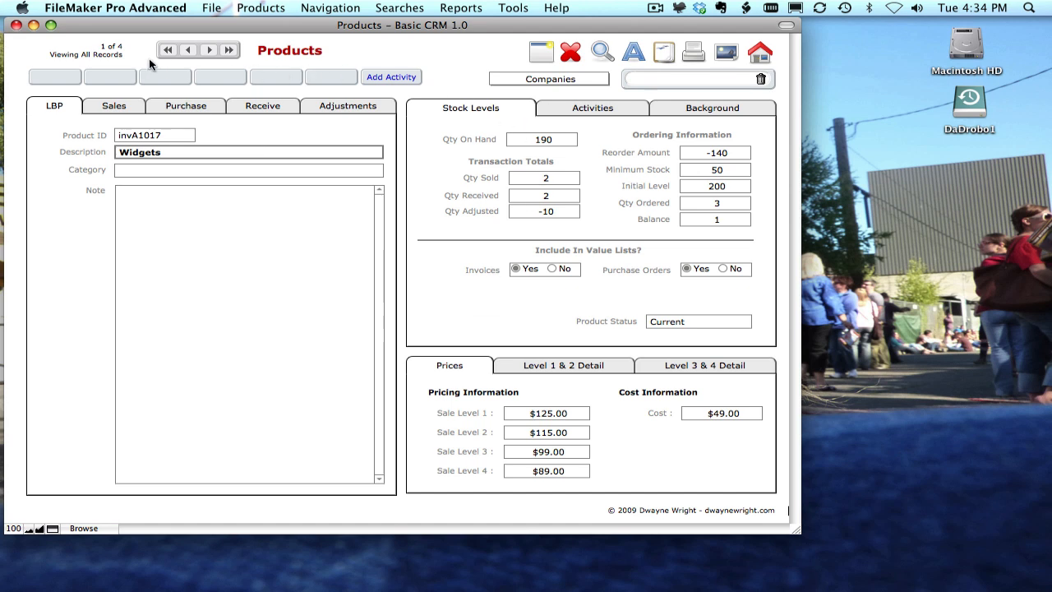
{"action": "left_click", "coordinate": [53, 529]}
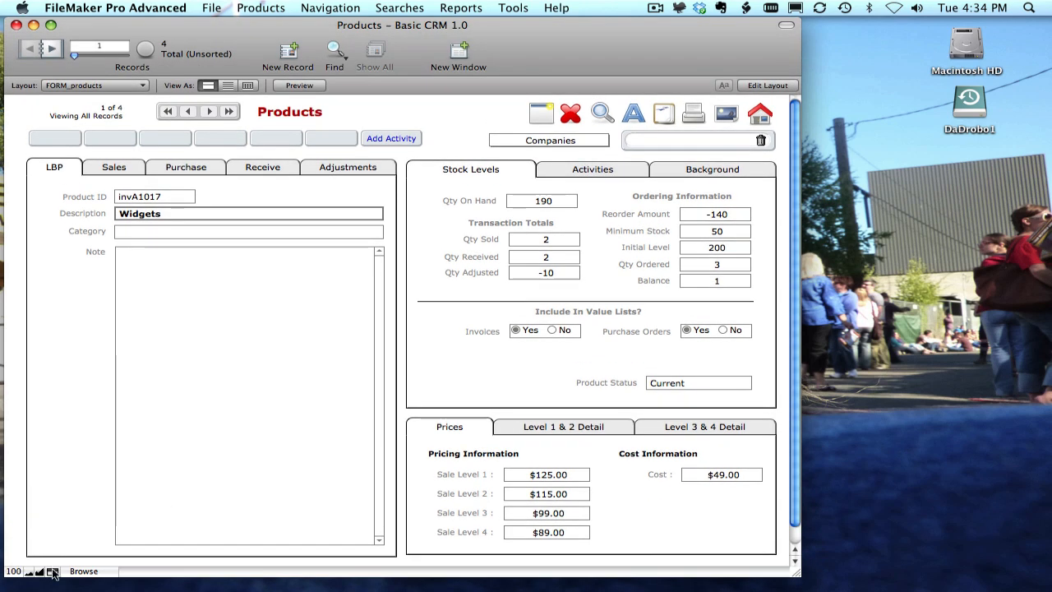
{"action": "left_click", "coordinate": [53, 573]}
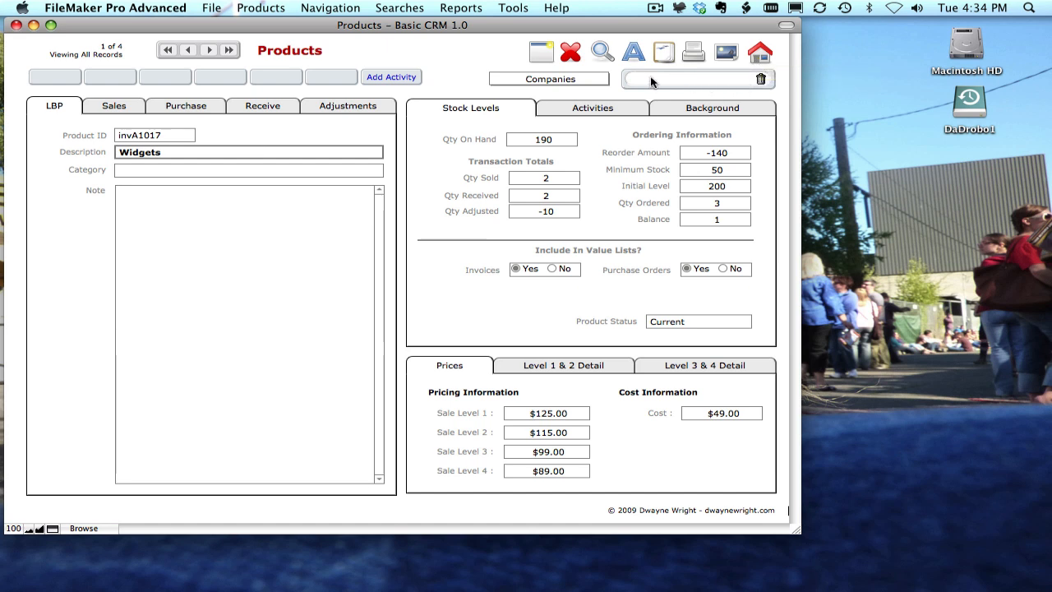
{"action": "left_click", "coordinate": [604, 80]}
{"action": "left_click", "coordinate": [440, 82]}
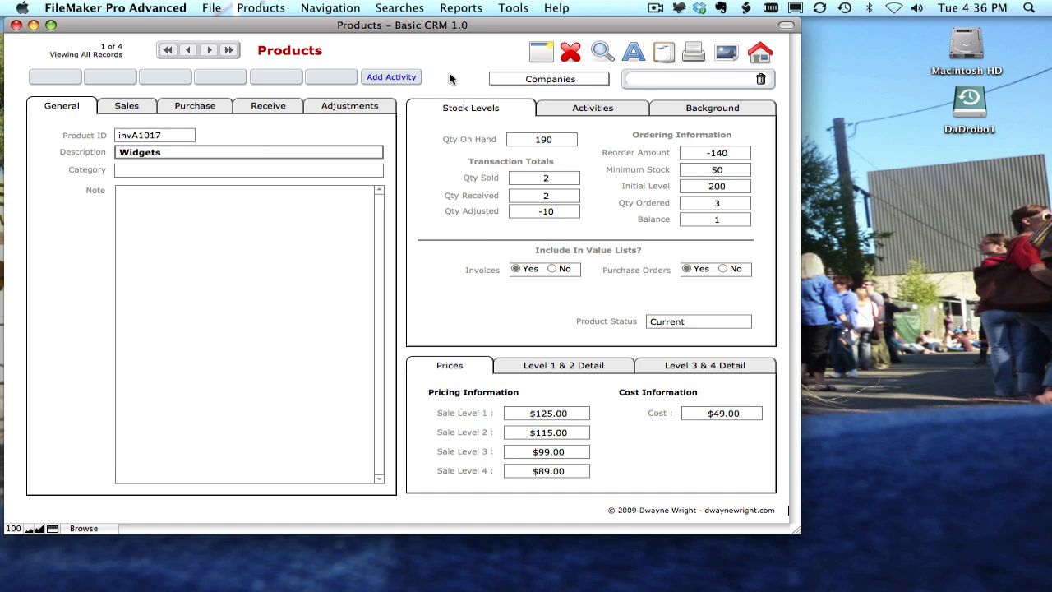
Inspect the Widgets product's Description, Category and Note fields on the General tab.
{"action": "left_click", "coordinate": [169, 150]}
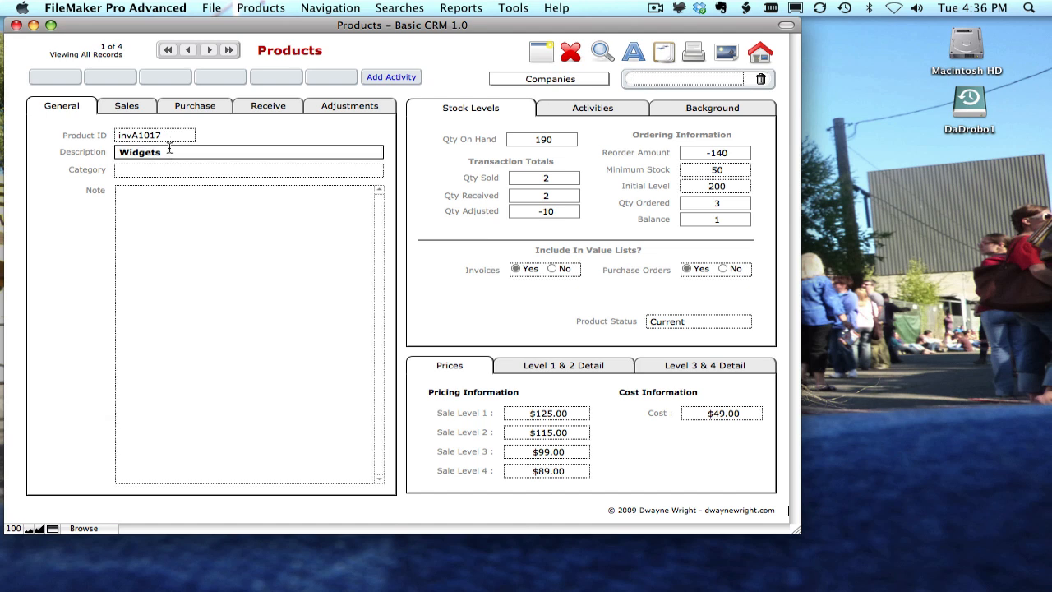
{"action": "left_click", "coordinate": [166, 171]}
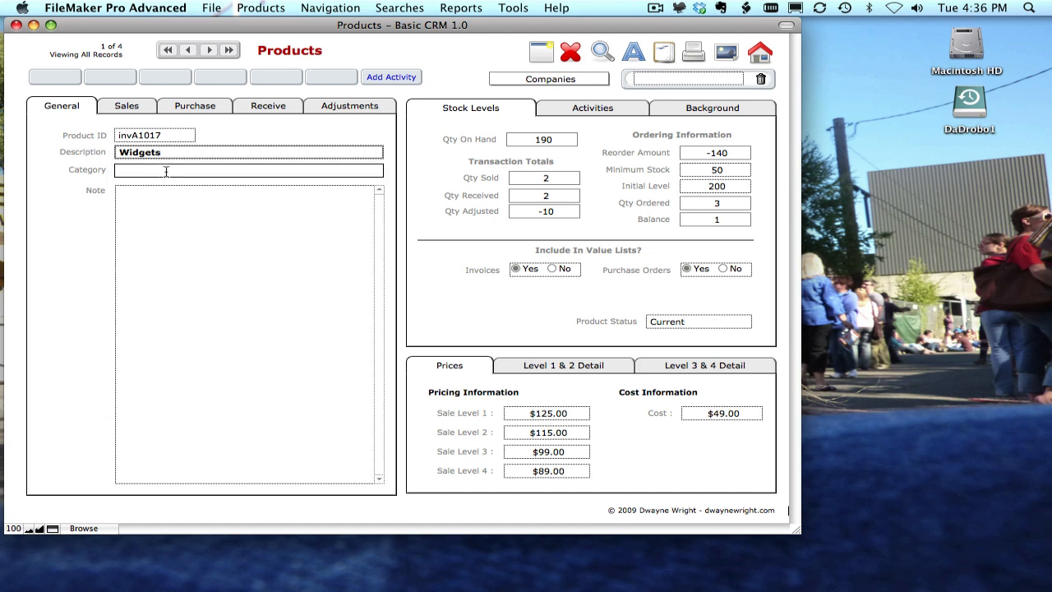
{"action": "left_click", "coordinate": [166, 209]}
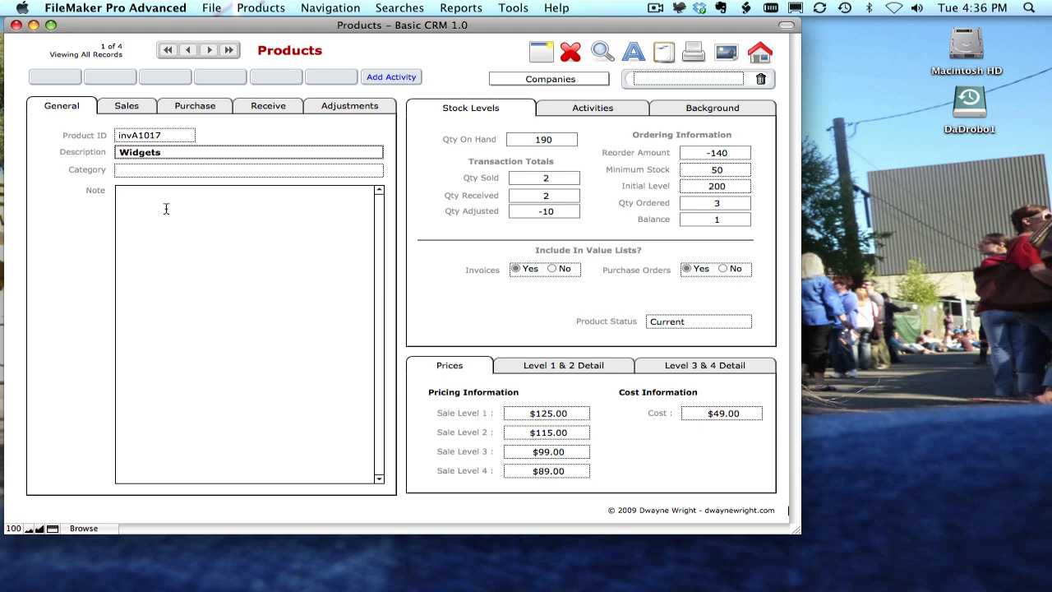
Open the first sale's invoice from the product's Sales tab and close it again.
{"action": "left_click", "coordinate": [137, 107]}
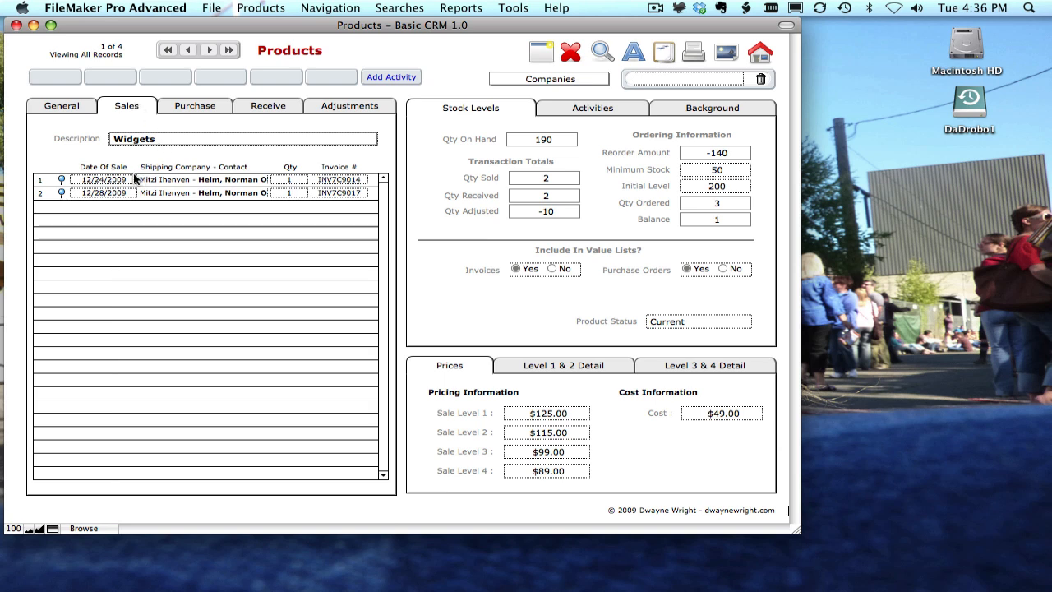
{"action": "left_click", "coordinate": [61, 181]}
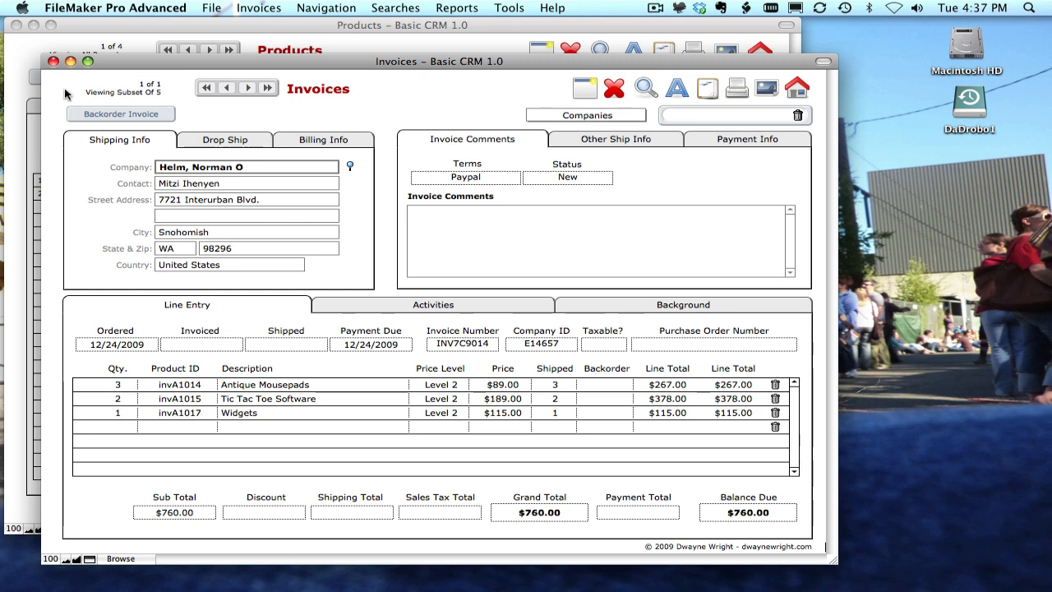
{"action": "left_click", "coordinate": [53, 62]}
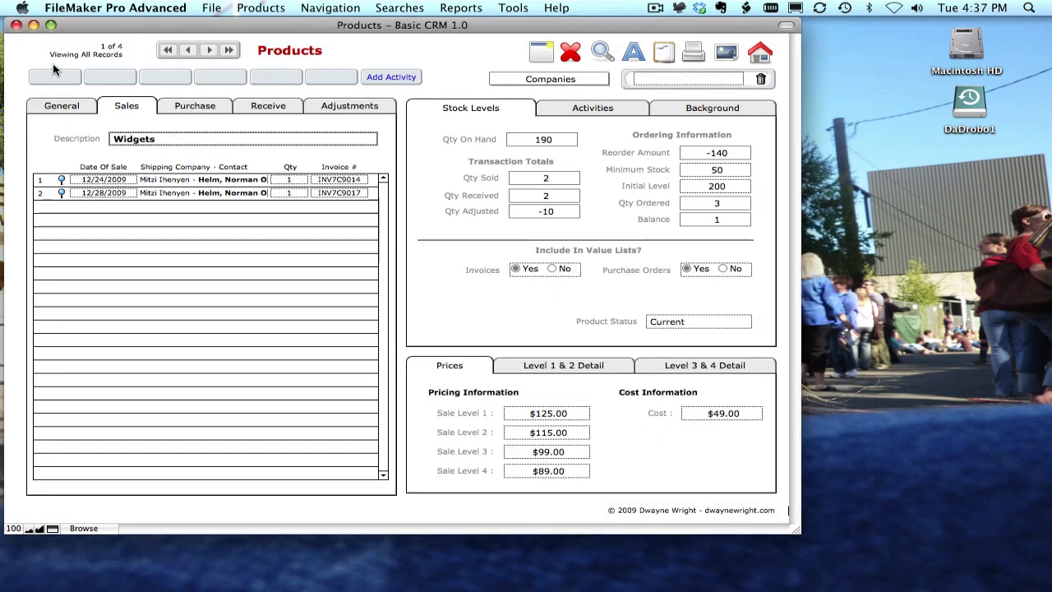
Open the purchase order listed on the product's Purchase tab and close it again.
{"action": "left_click", "coordinate": [170, 108]}
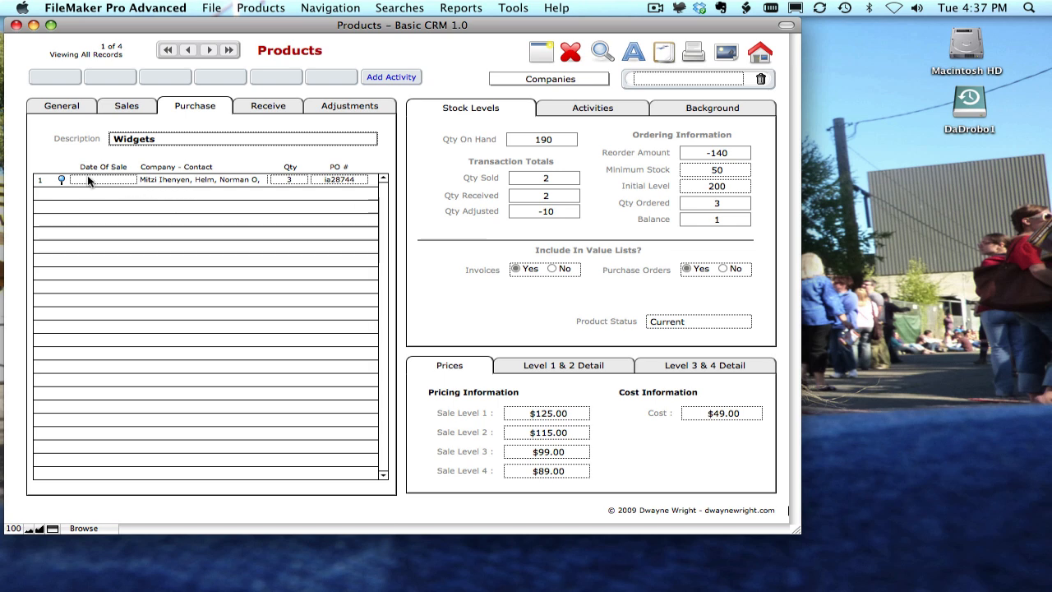
{"action": "left_click", "coordinate": [61, 180]}
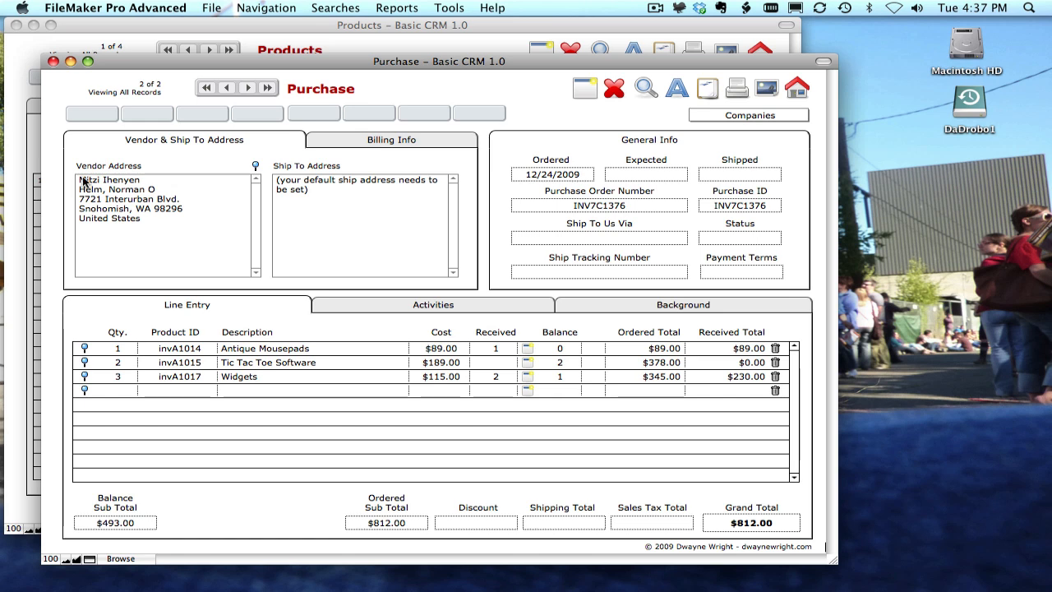
{"action": "left_click", "coordinate": [54, 62]}
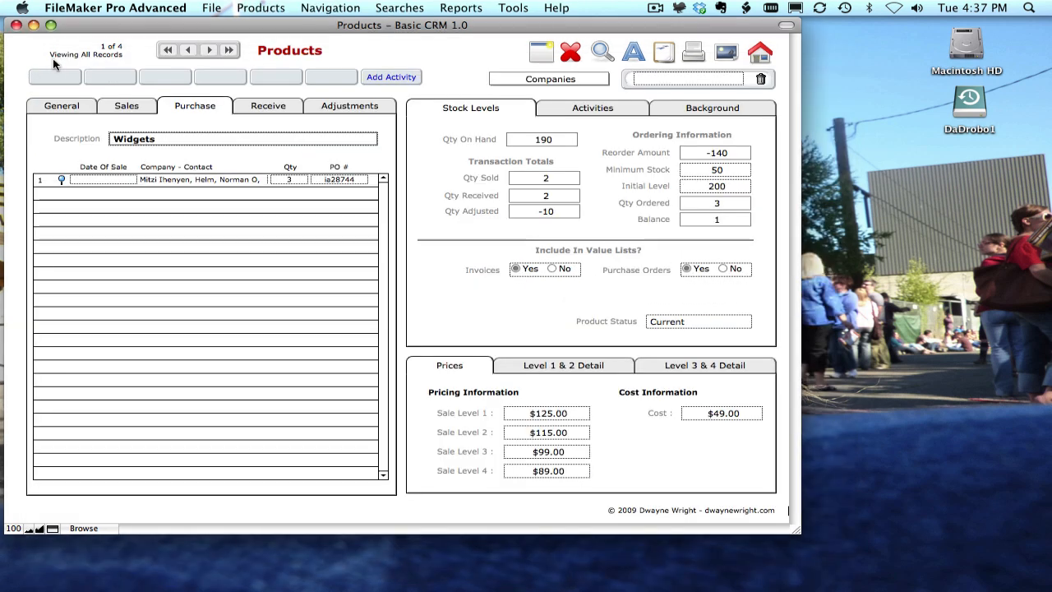
Open the received item's purchase record from the Receive tab and close it again.
{"action": "left_click", "coordinate": [251, 108]}
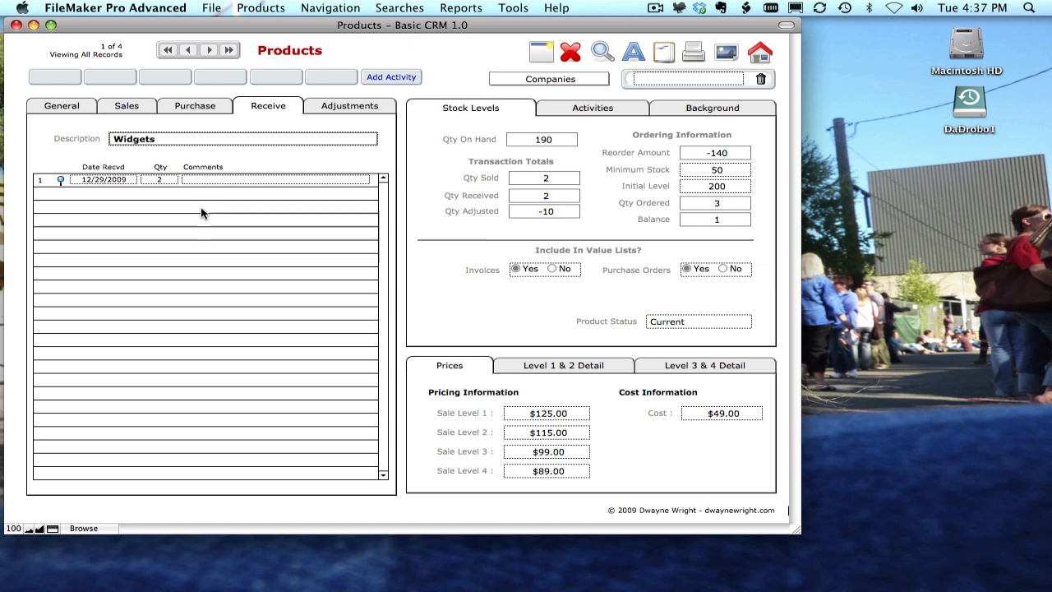
{"action": "left_click", "coordinate": [60, 180]}
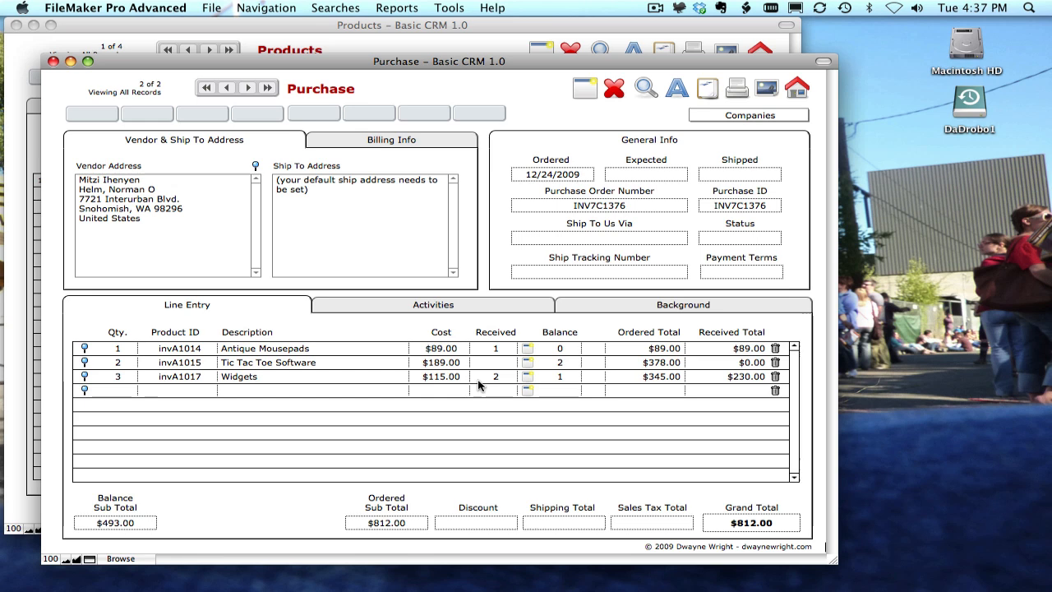
{"action": "left_click", "coordinate": [52, 62]}
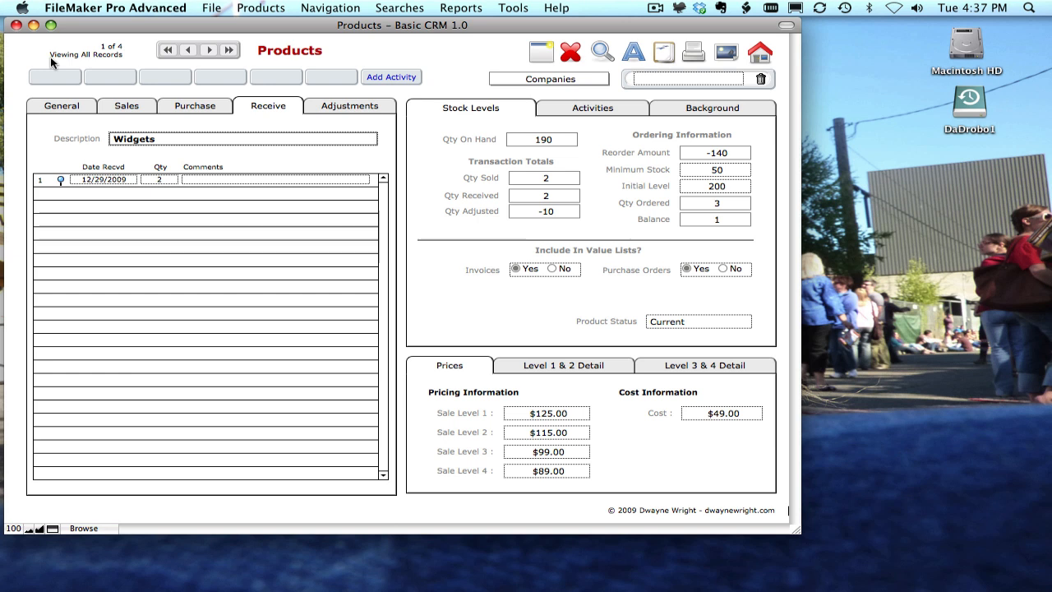
Add a new inventory adjustment of 5 units, type Add To, commented "Found Unit In Back Room", and submit it.
{"action": "left_click", "coordinate": [334, 110]}
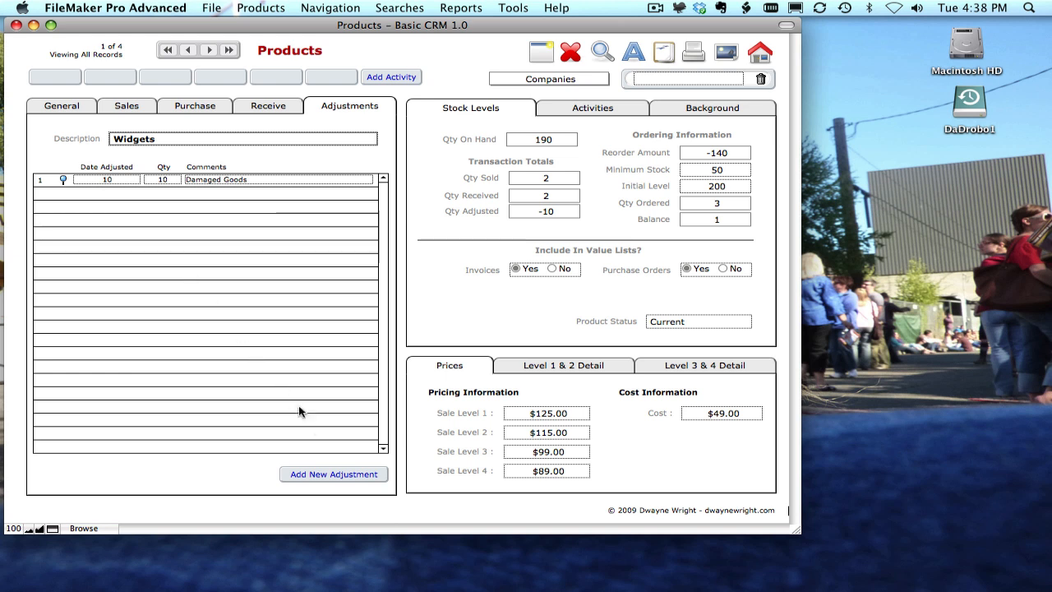
{"action": "left_click", "coordinate": [334, 472]}
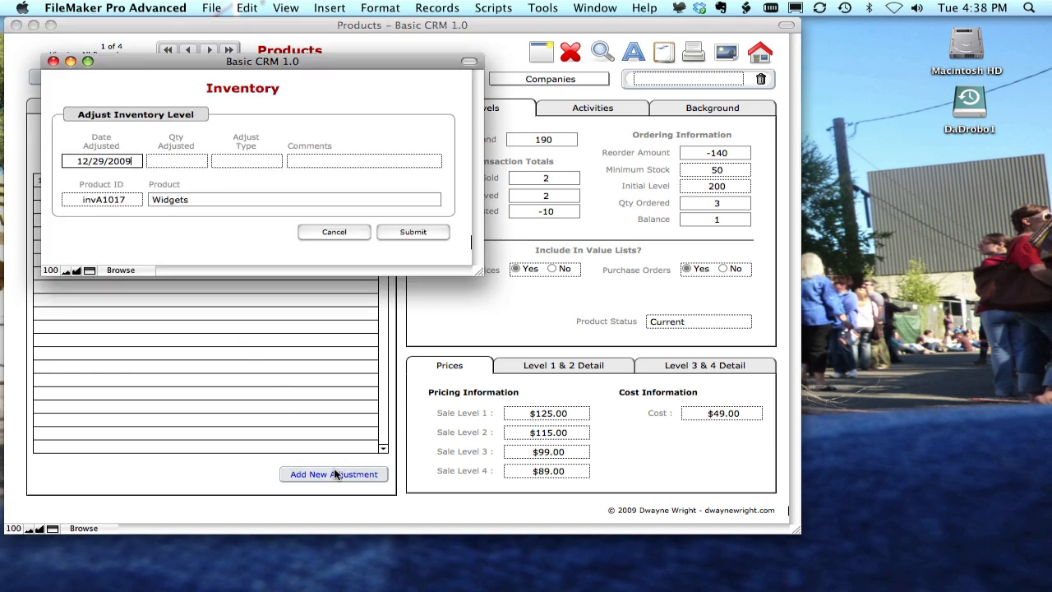
{"action": "left_click", "coordinate": [163, 163]}
{"action": "type", "text": "5"}
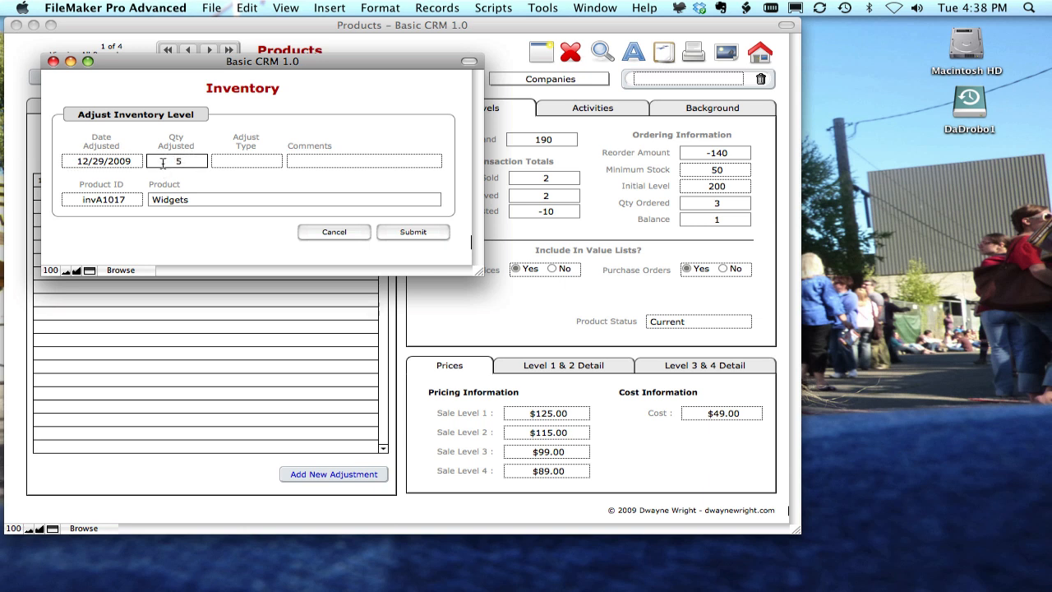
{"action": "left_click", "coordinate": [244, 162]}
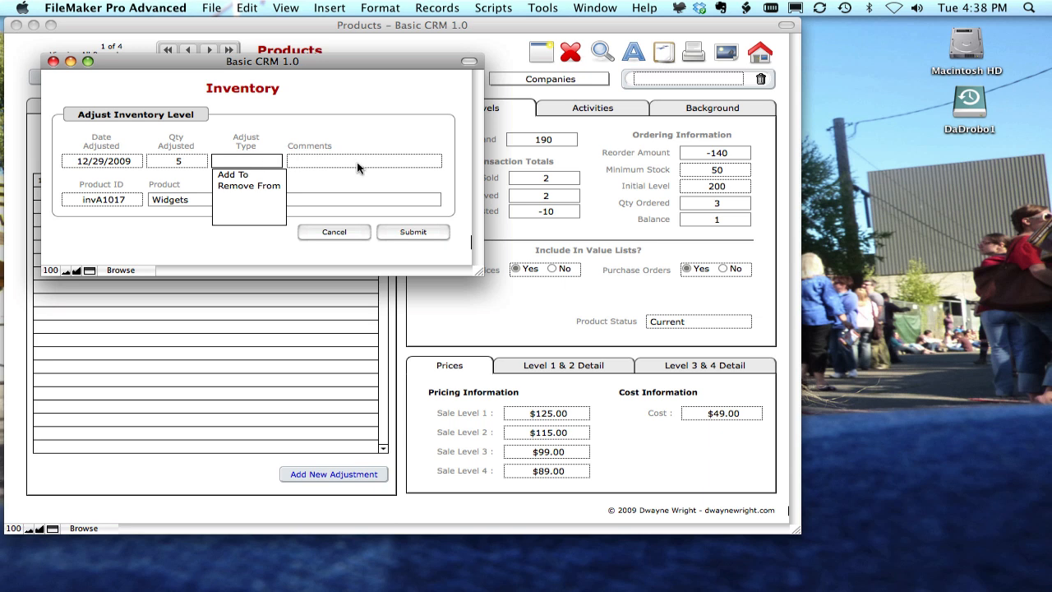
{"action": "left_click", "coordinate": [237, 175]}
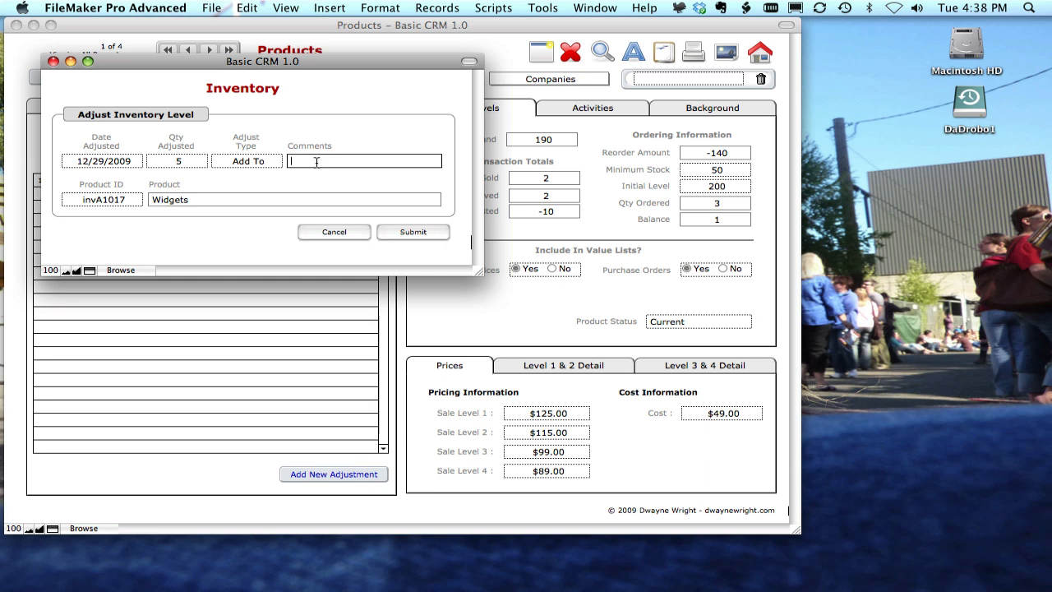
{"action": "type", "text": "Found Unit In Back Room"}
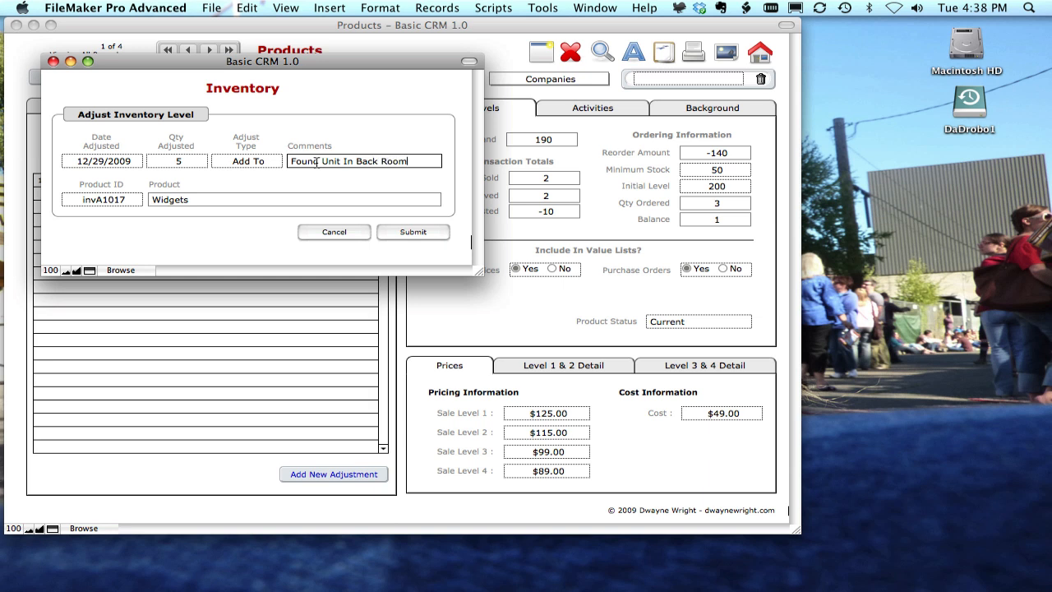
{"action": "left_click", "coordinate": [413, 232]}
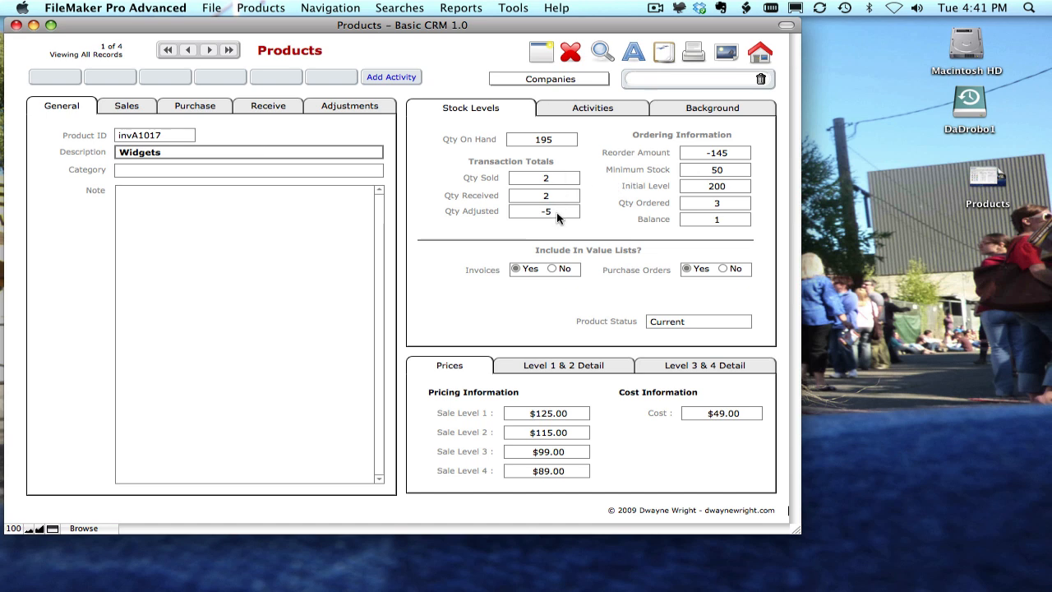
Inspect the Initial Level, Qty Sold and Qty Received stock level fields.
{"action": "left_click", "coordinate": [738, 187]}
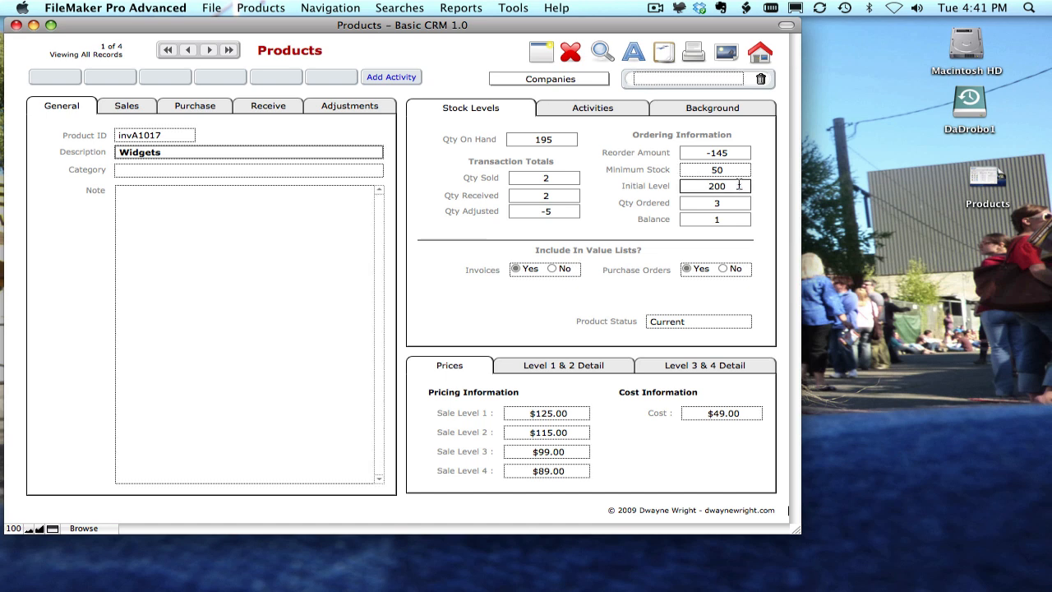
{"action": "left_click", "coordinate": [572, 180]}
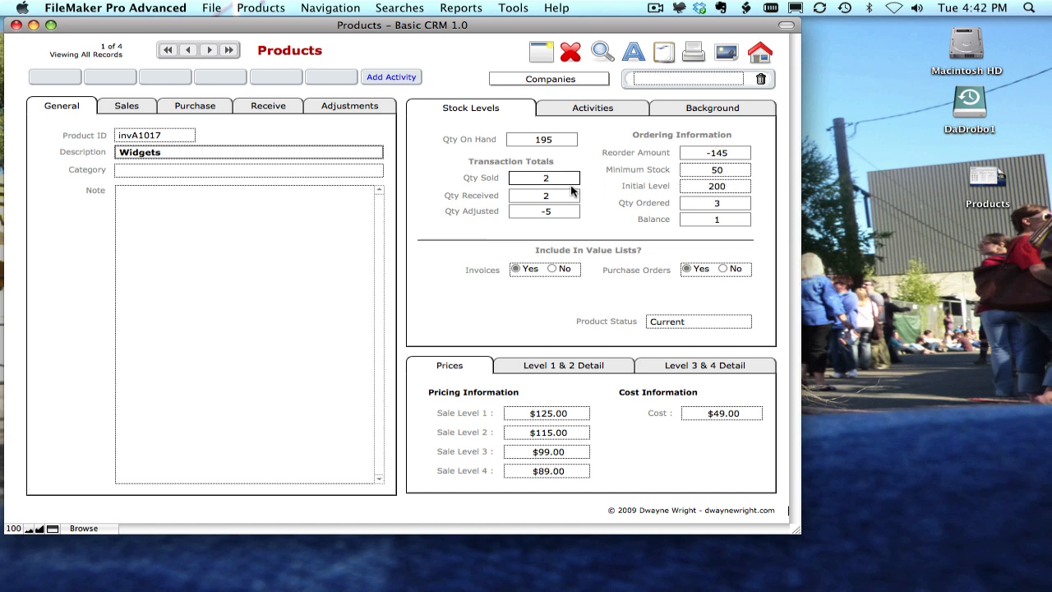
{"action": "left_click", "coordinate": [567, 194]}
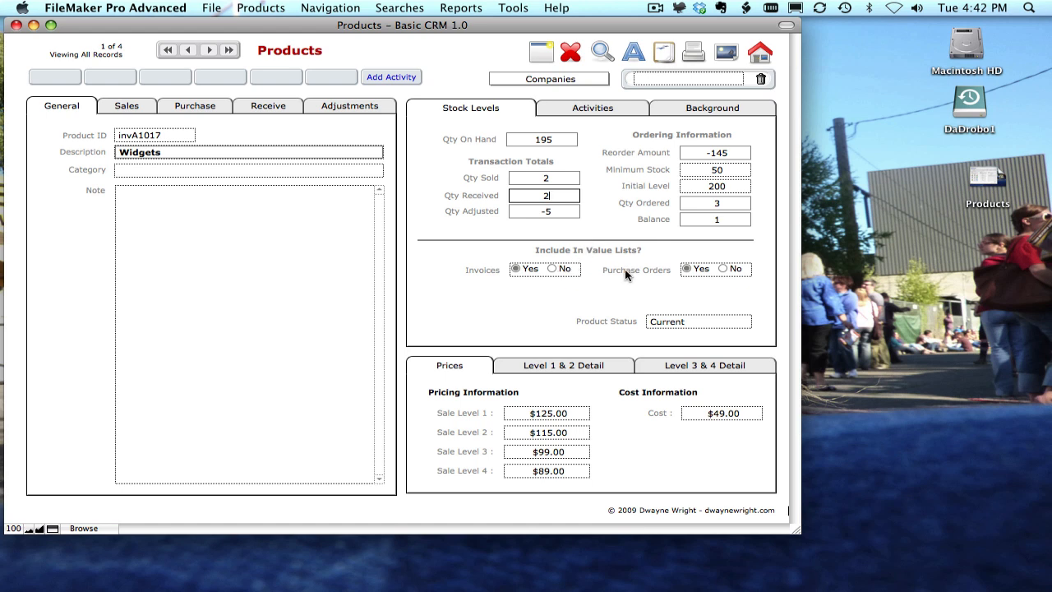
Reopen the first sale's invoice, inspect a line item's product ID list, and close the invoice.
{"action": "left_click", "coordinate": [114, 105]}
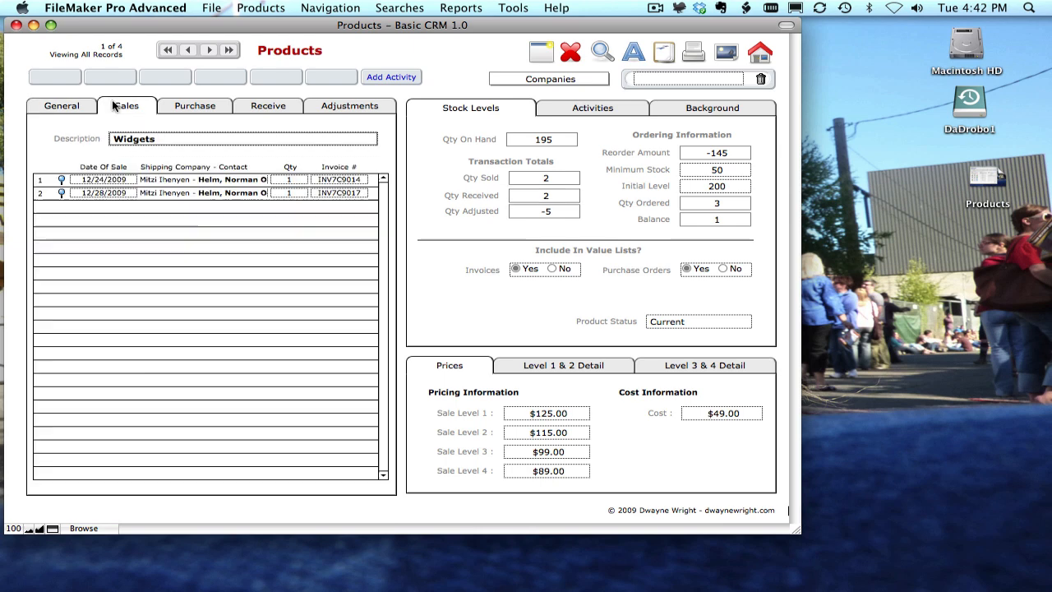
{"action": "left_click", "coordinate": [61, 179]}
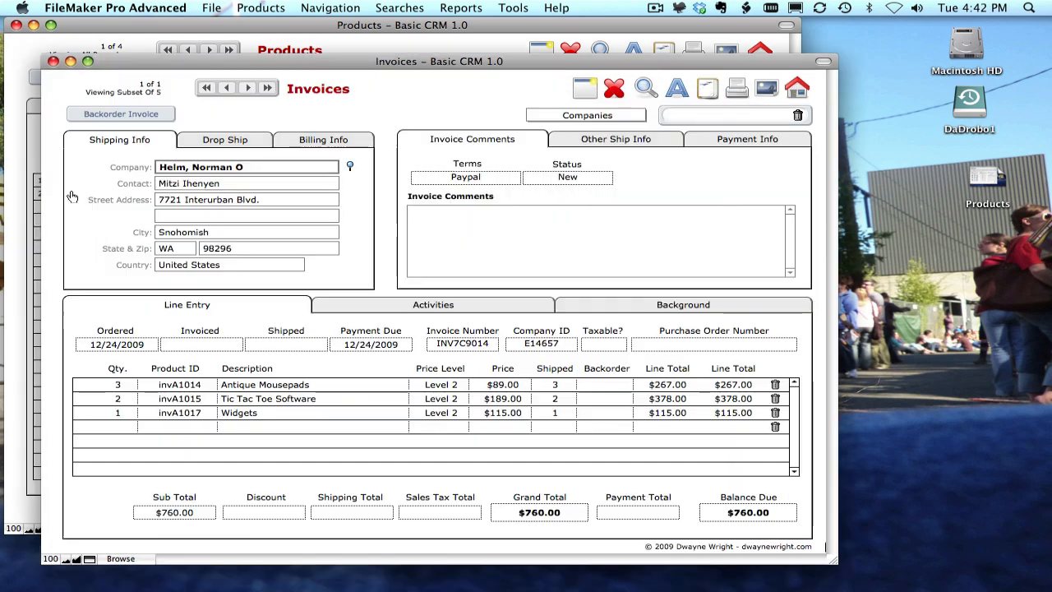
{"action": "left_click", "coordinate": [174, 386]}
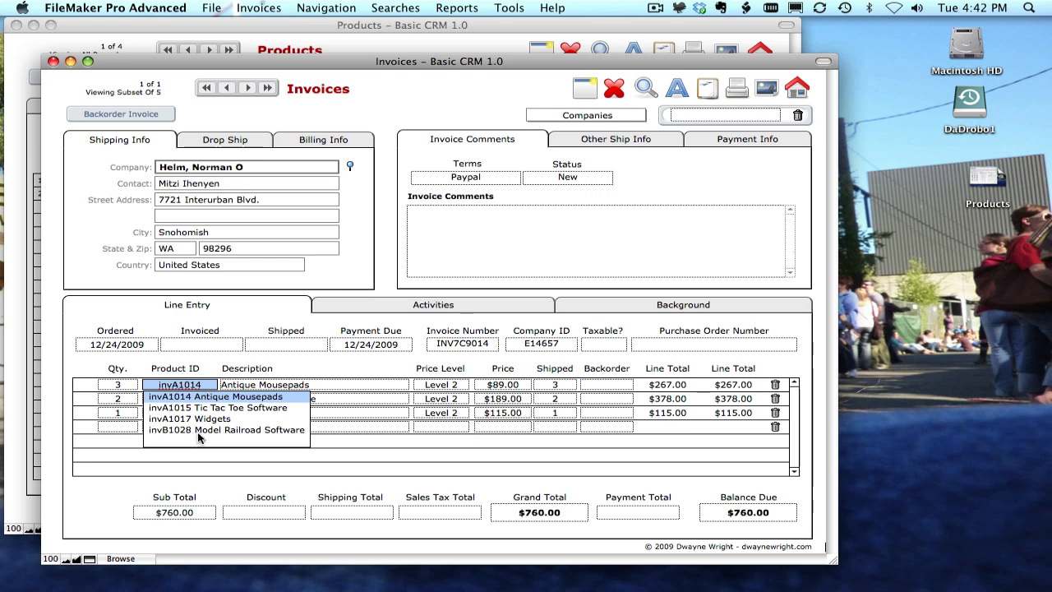
{"action": "left_click", "coordinate": [53, 62]}
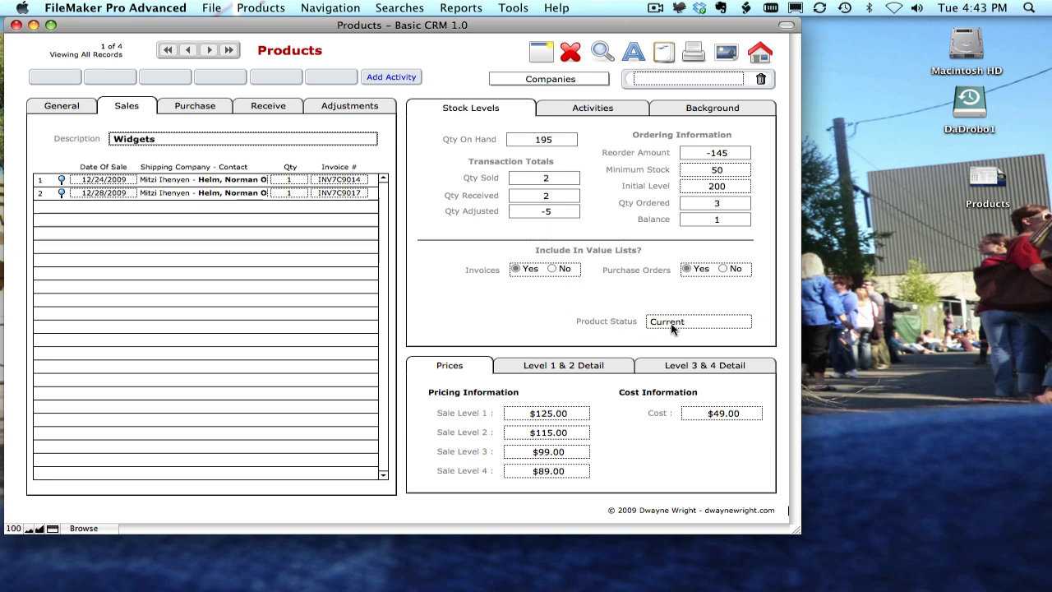
Switch between the product's Activities and Stock Levels tabs to review its activities.
{"action": "left_click", "coordinate": [622, 104]}
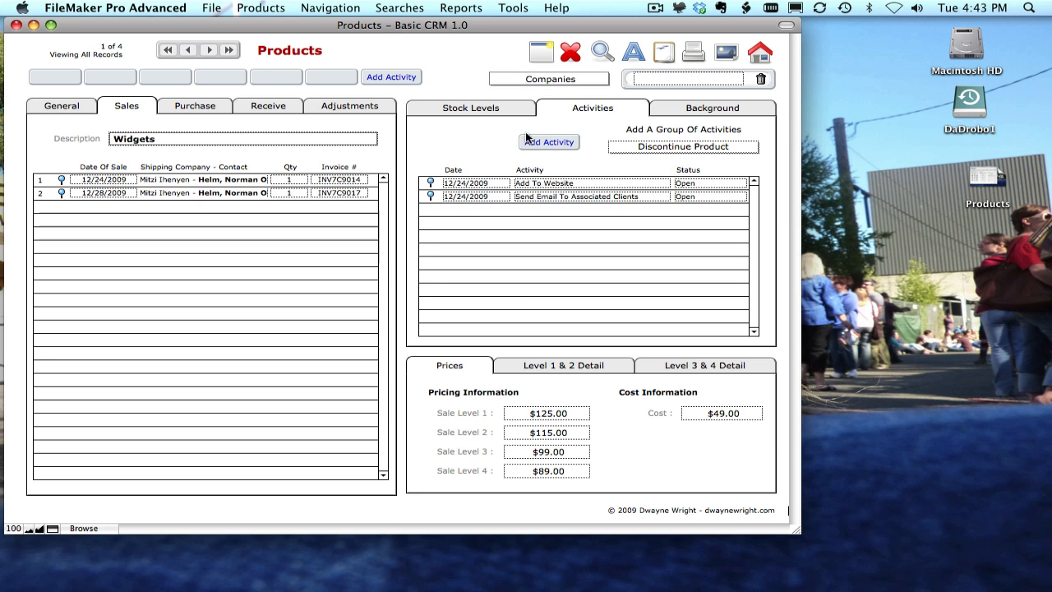
{"action": "left_click", "coordinate": [502, 113]}
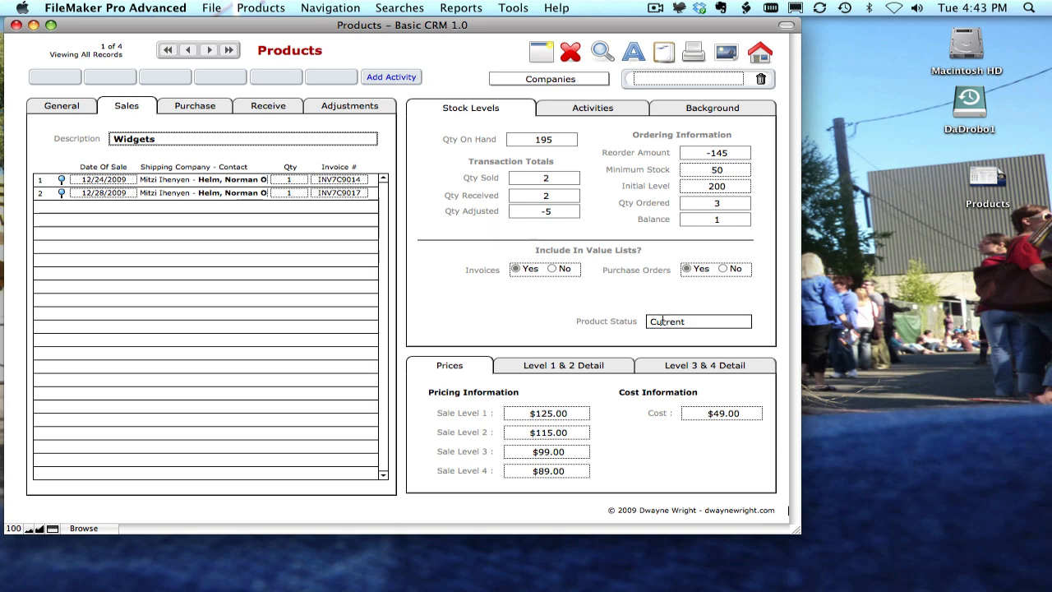
{"action": "left_click", "coordinate": [560, 111]}
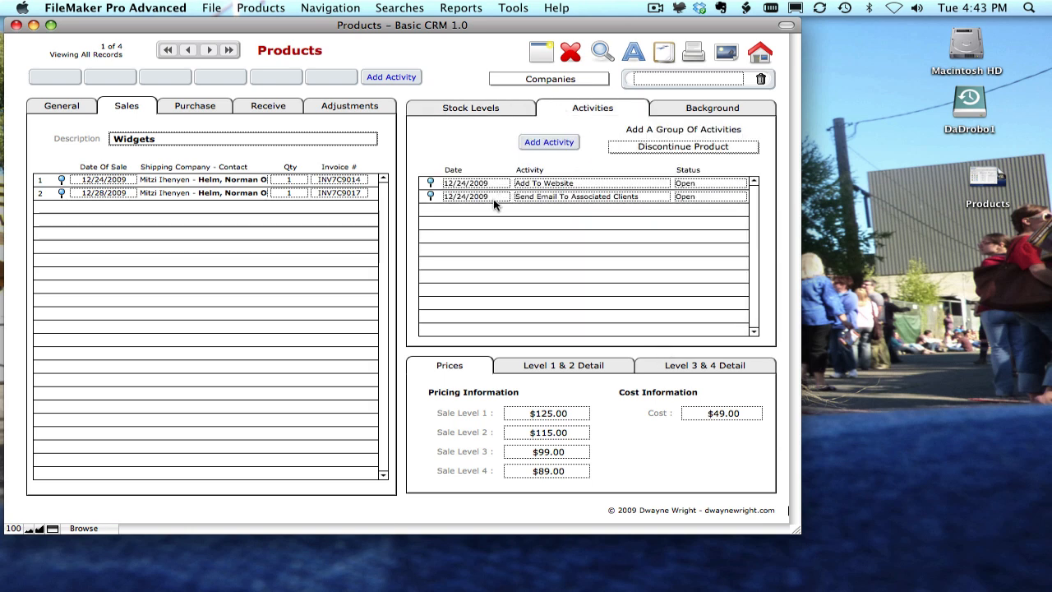
Inspect the Send Email To Associated Clients activity's details and the activity group options without changing anything.
{"action": "left_click", "coordinate": [430, 198]}
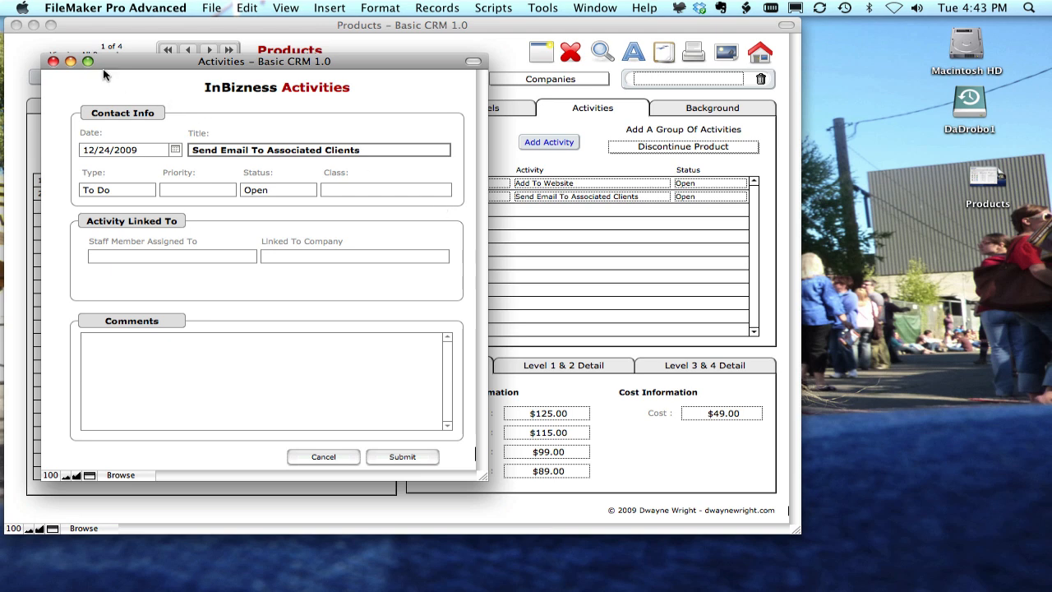
{"action": "left_click", "coordinate": [52, 61]}
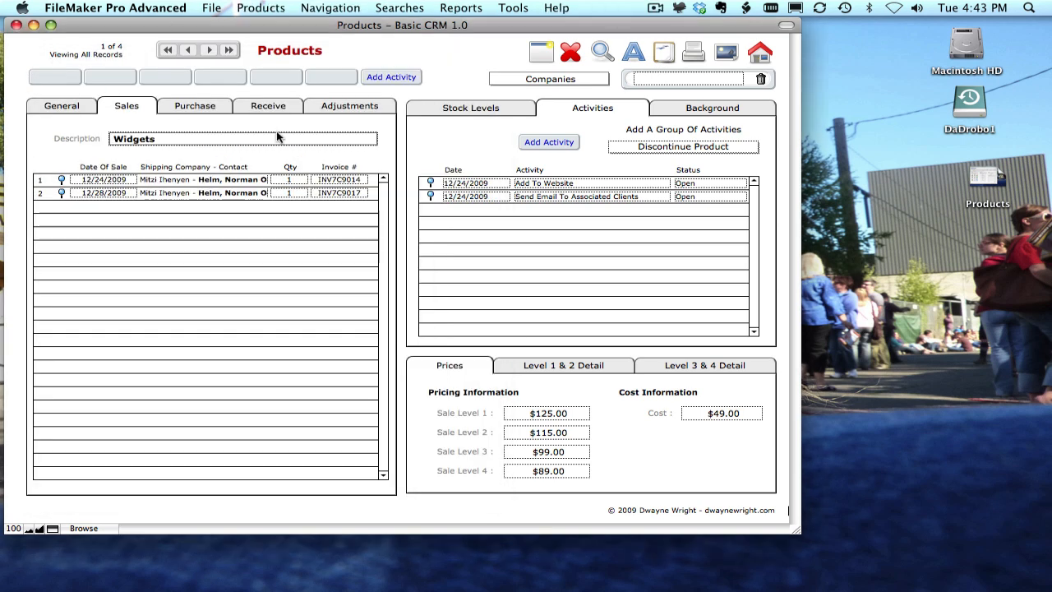
{"action": "left_click", "coordinate": [708, 152]}
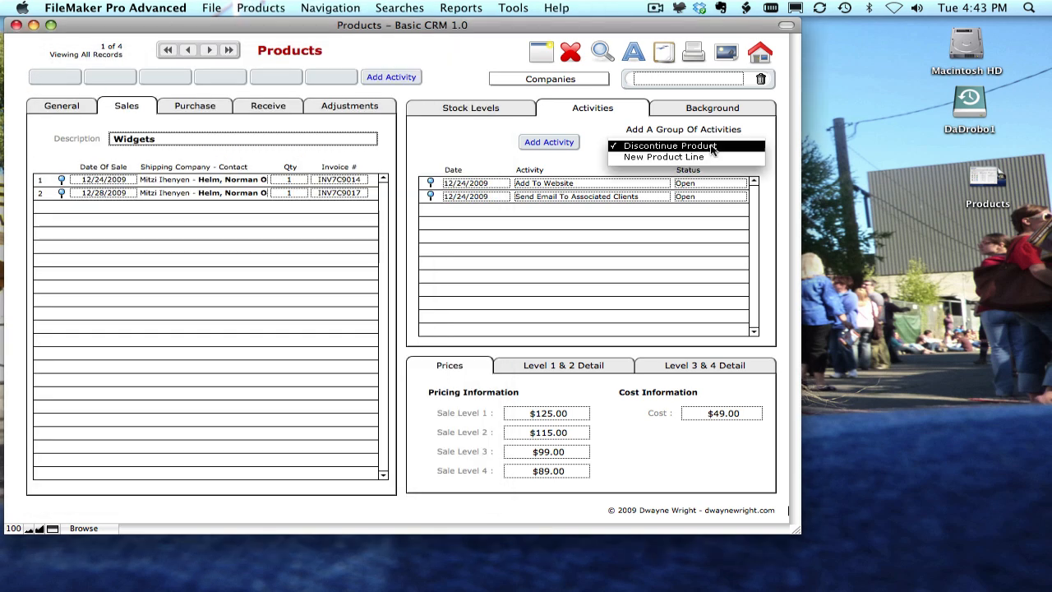
{"action": "left_click", "coordinate": [757, 129]}
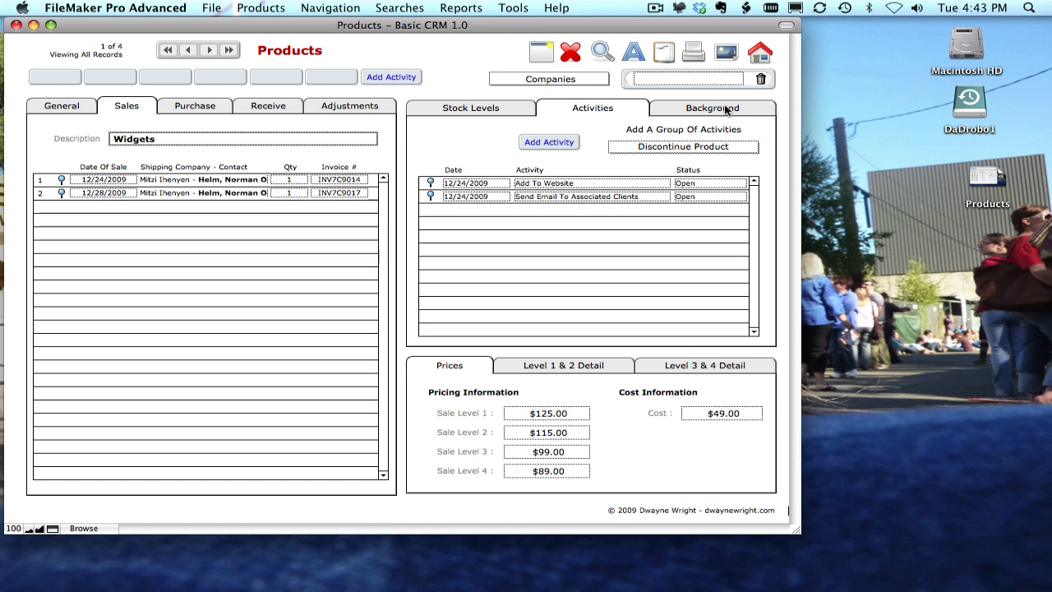
Open the product's Background tab and examine its audit log.
{"action": "left_click", "coordinate": [725, 110]}
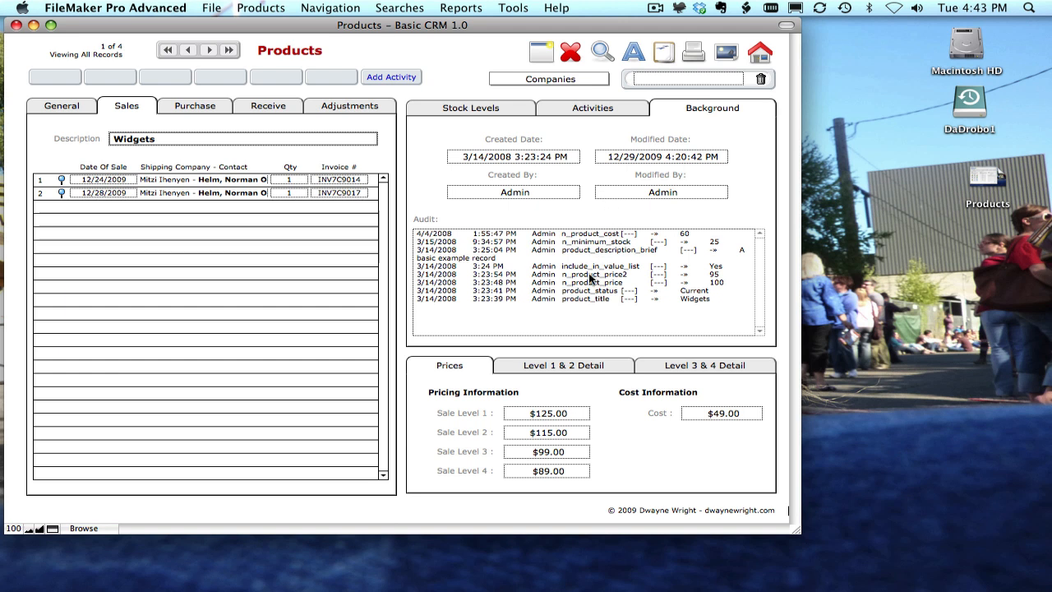
{"action": "left_click", "coordinate": [580, 300]}
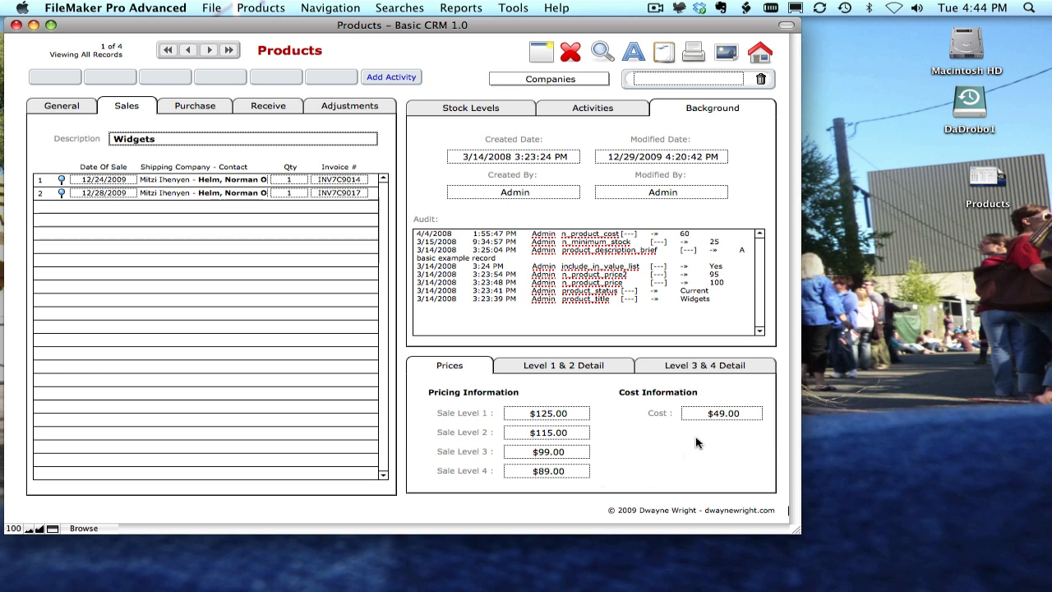
Switch between the Prices and Level 1 & 2 Detail tabs to compare the pricing levels.
{"action": "left_click", "coordinate": [601, 367]}
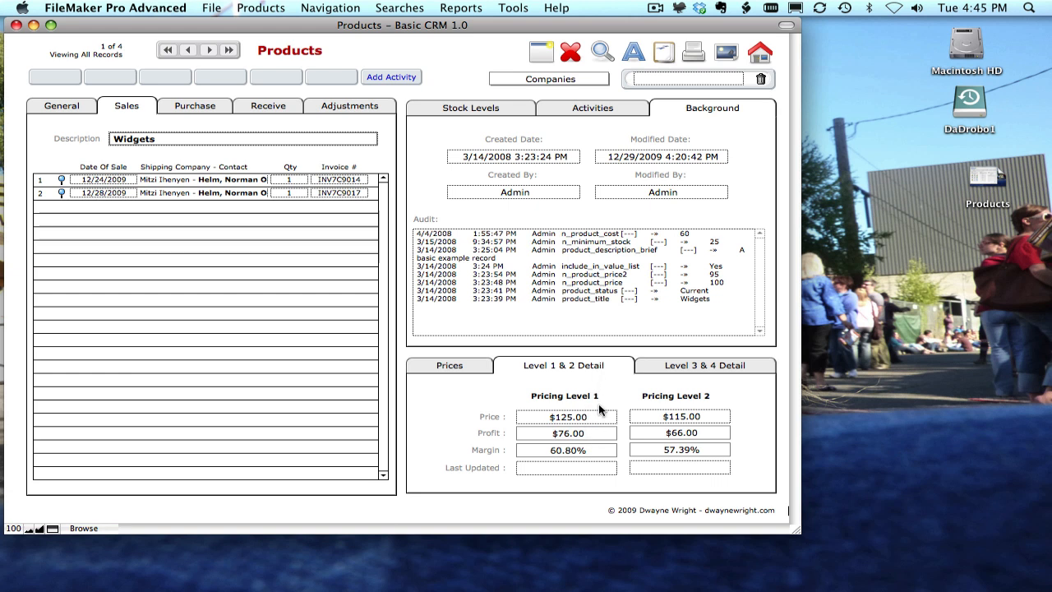
{"action": "left_click", "coordinate": [483, 369]}
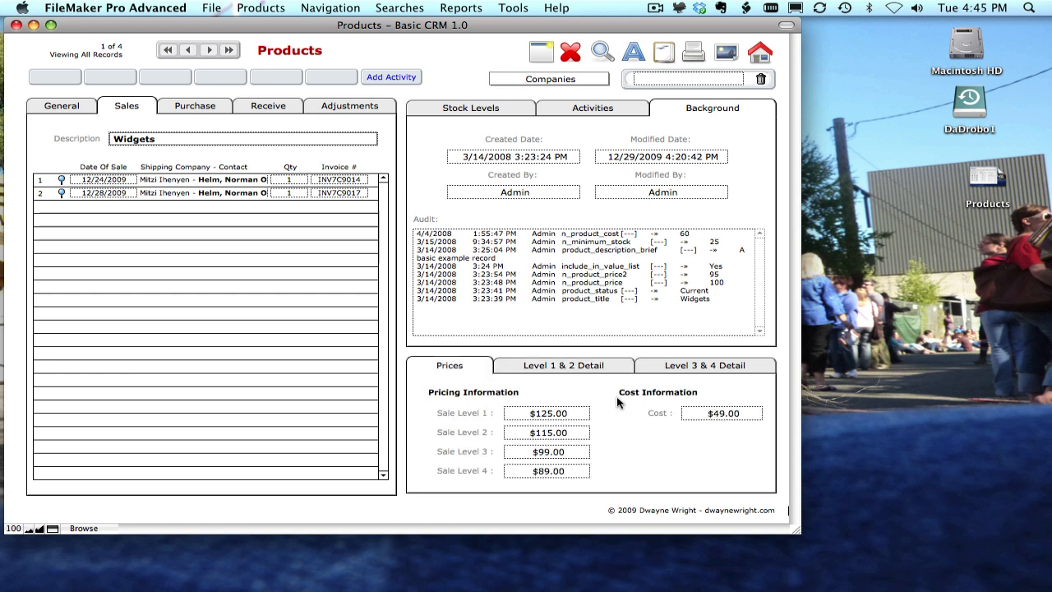
{"action": "left_click", "coordinate": [550, 369]}
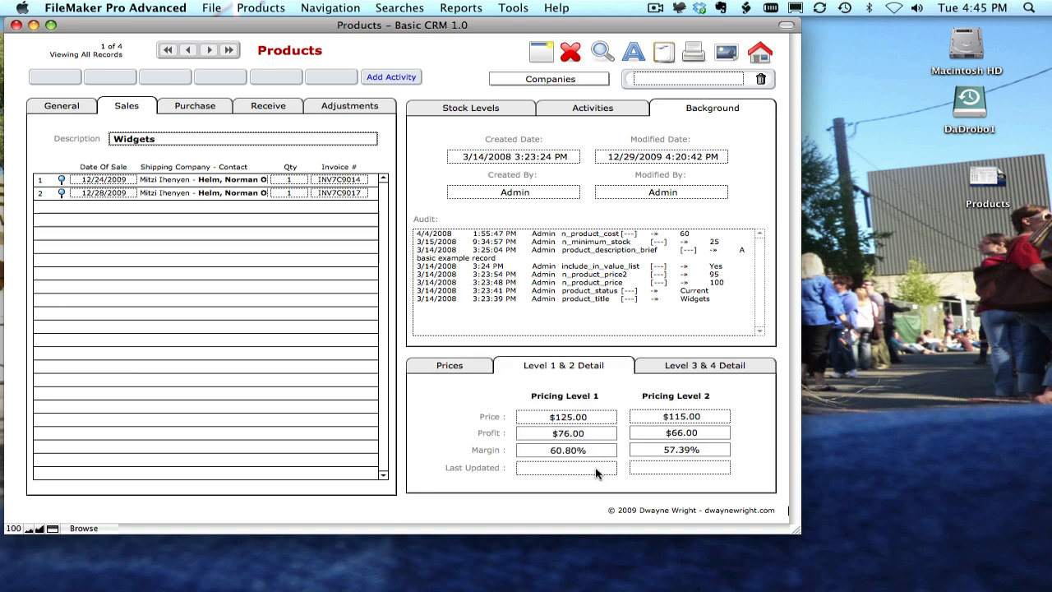
{"action": "left_click", "coordinate": [480, 370]}
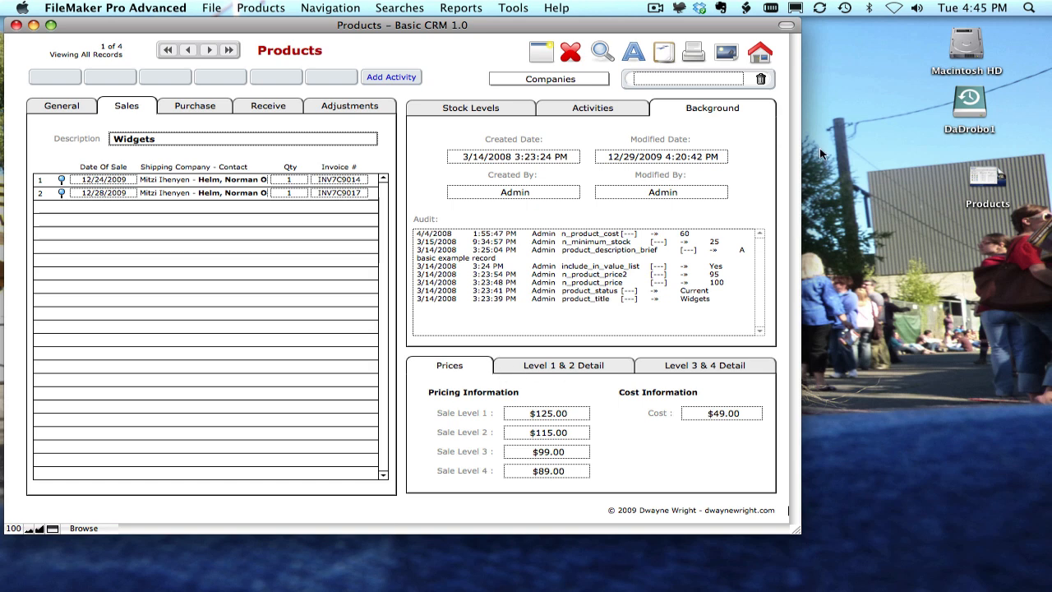
Open a new window on the Companies layout and go to record 27, Audiotek Electronics.
{"action": "left_click", "coordinate": [728, 54]}
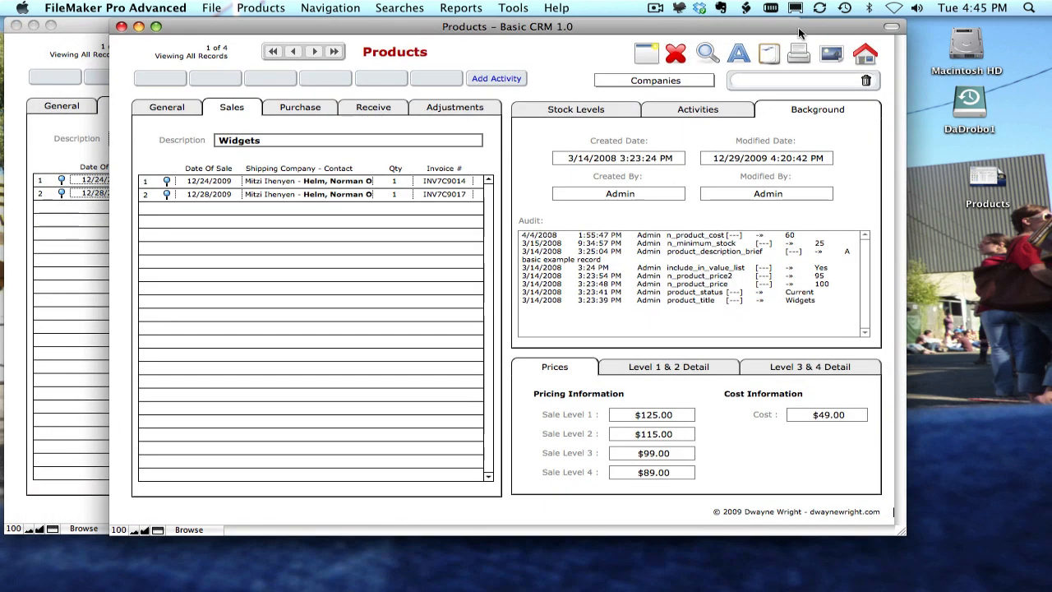
{"action": "left_click", "coordinate": [707, 81]}
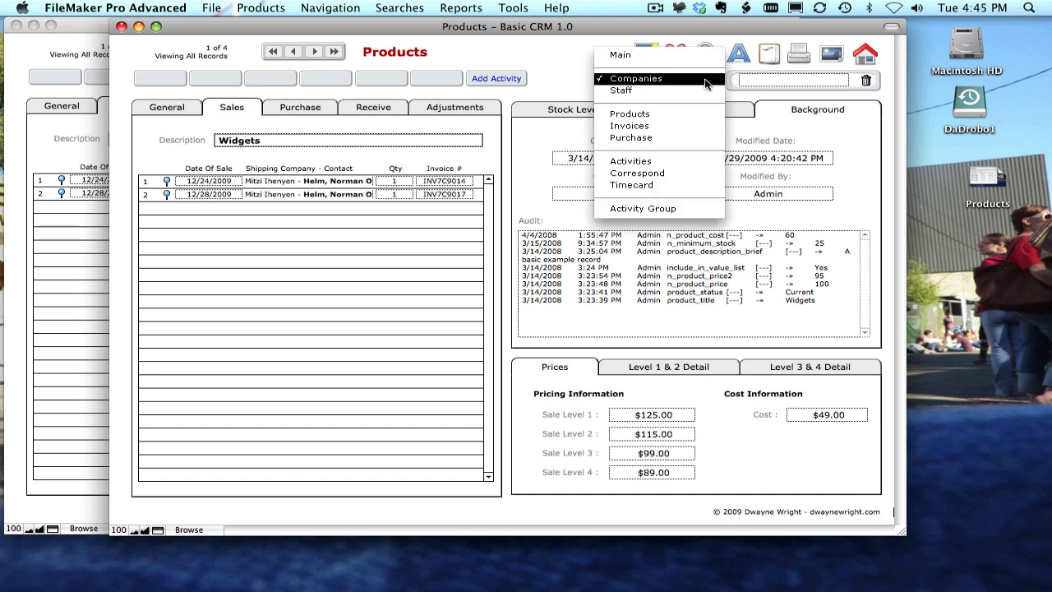
{"action": "left_click", "coordinate": [704, 81]}
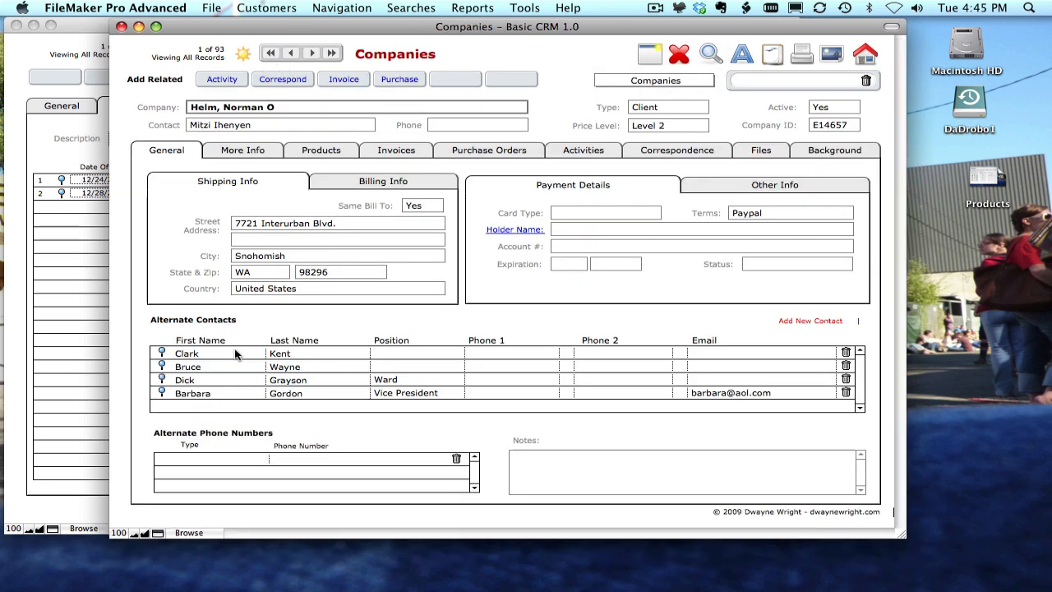
{"action": "left_click", "coordinate": [158, 532]}
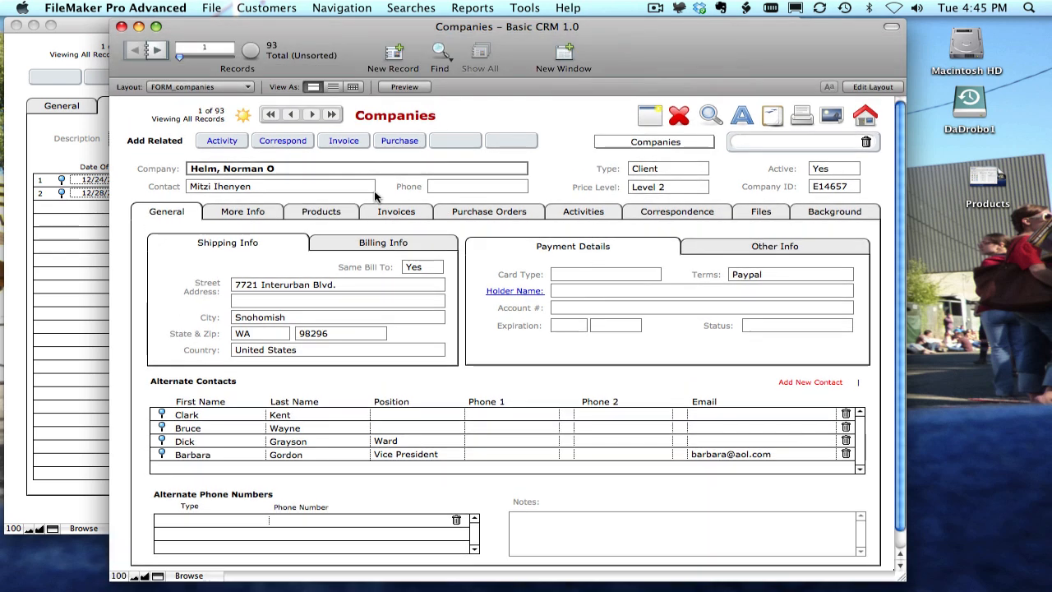
{"action": "left_click_drag", "start_coordinate": [180, 58], "coordinate": [197, 59]}
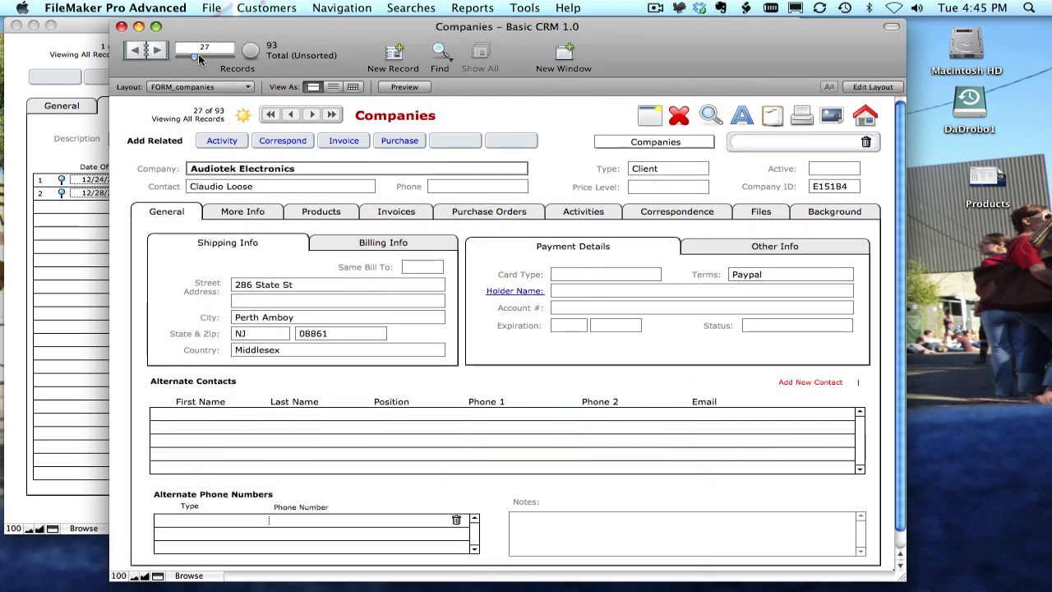
Set the Audiotek Electronics company's price level to Level 2.
{"action": "left_click", "coordinate": [390, 208]}
{"action": "left_click", "coordinate": [181, 212]}
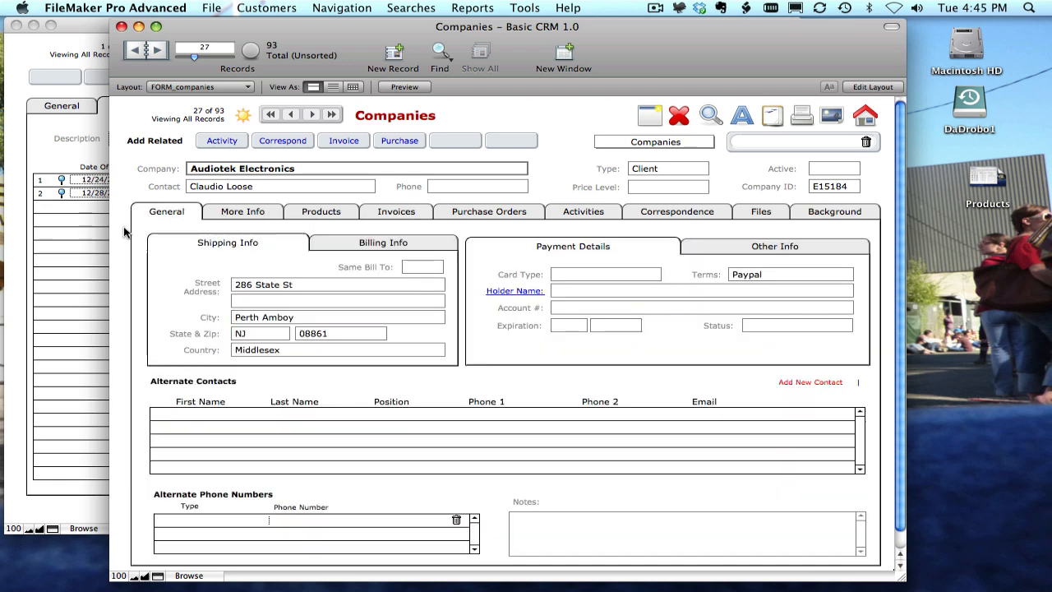
{"action": "left_click", "coordinate": [649, 189]}
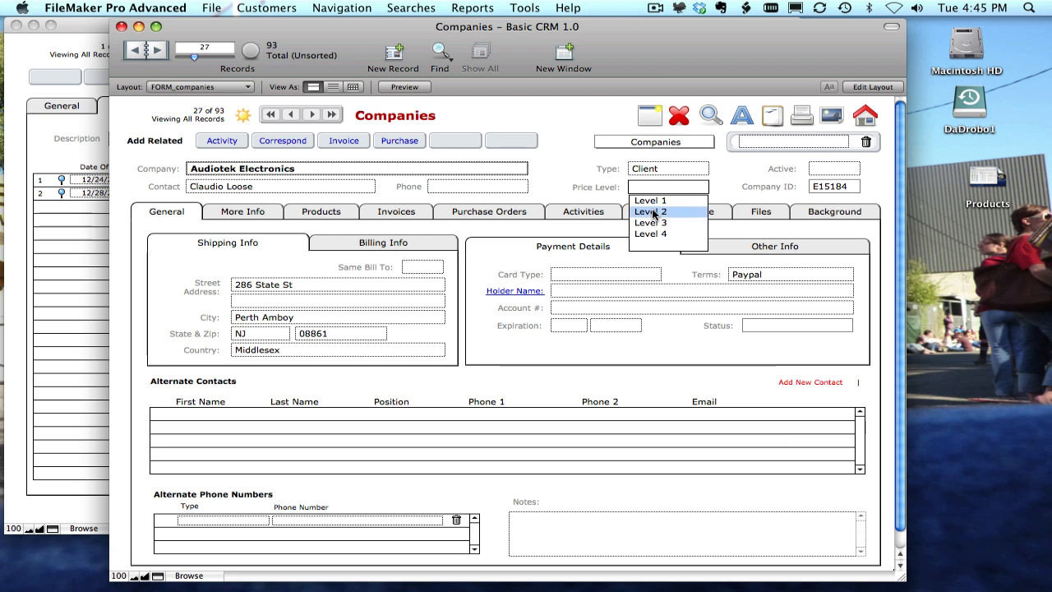
{"action": "left_click", "coordinate": [653, 212]}
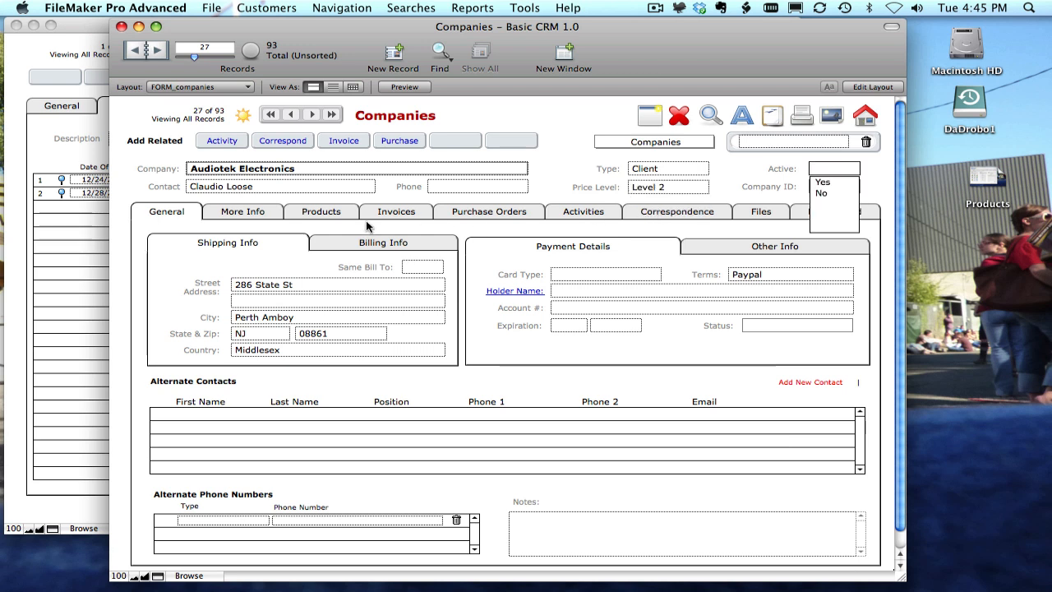
Check the company's Products tab and the Widgets product's Sale Level 2 price.
{"action": "left_click", "coordinate": [294, 216]}
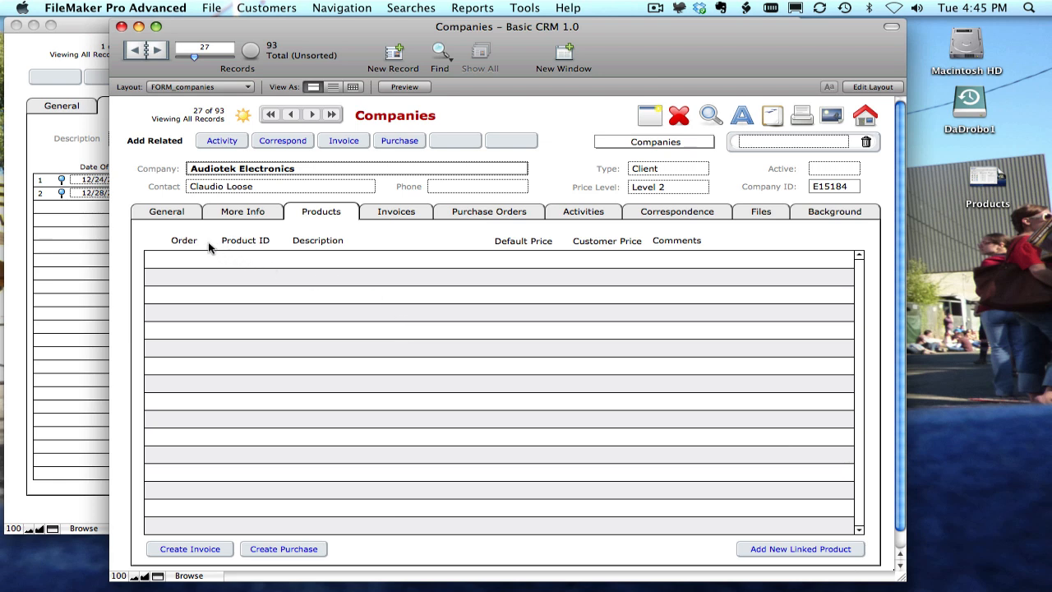
{"action": "left_click", "coordinate": [188, 210]}
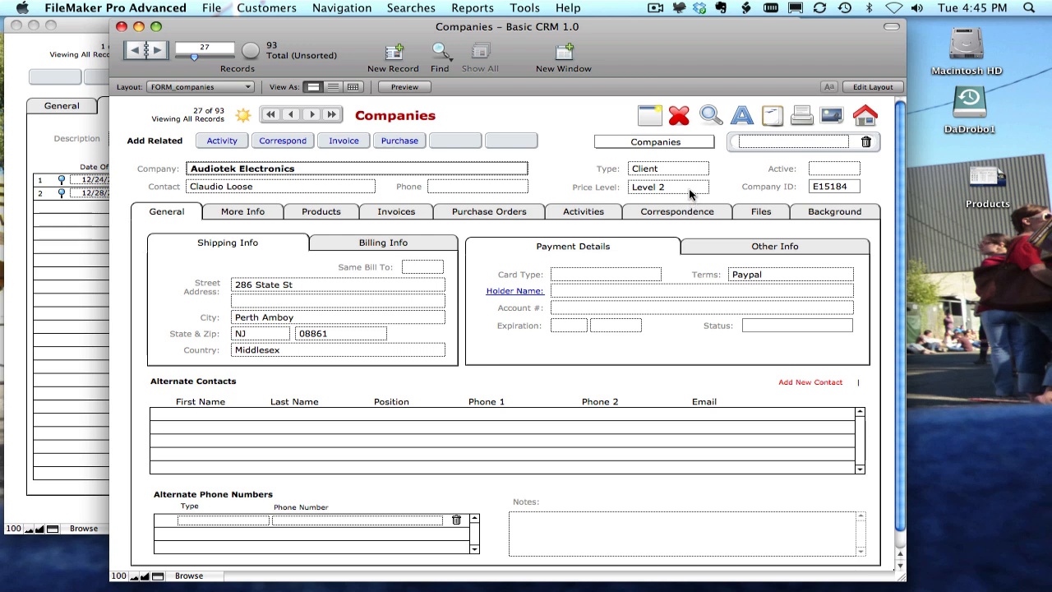
{"action": "left_click", "coordinate": [92, 272]}
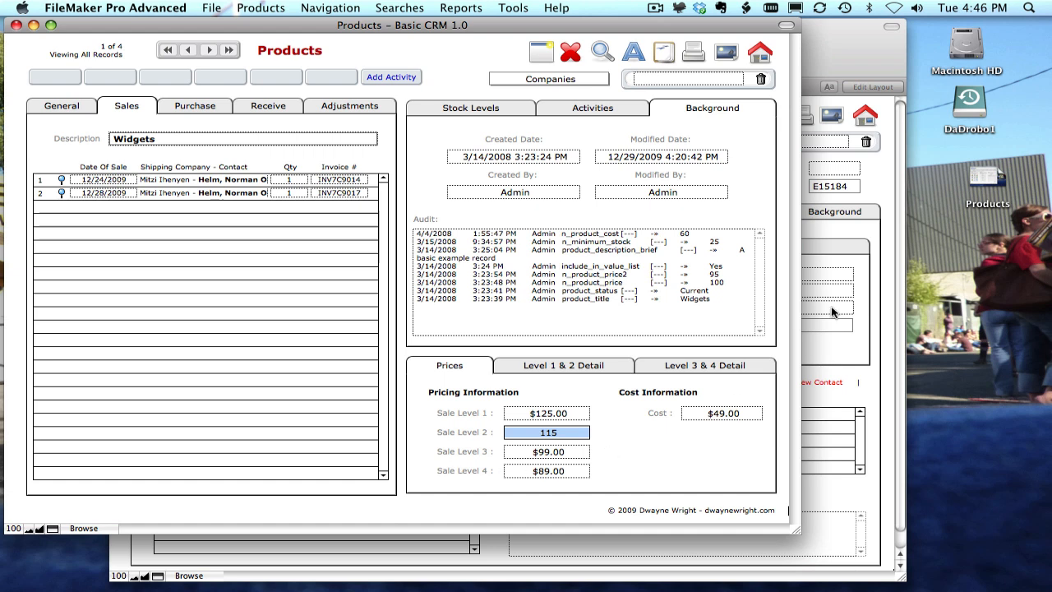
{"action": "left_click", "coordinate": [842, 65]}
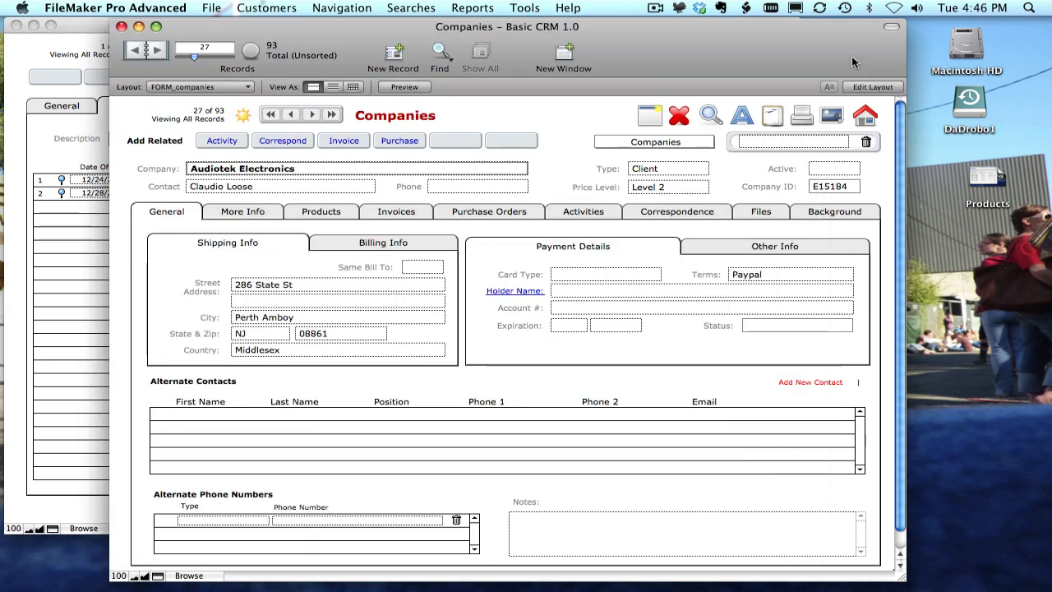
Create a new invoice for the company with a line of quantity 2 for product invA1017 Widgets.
{"action": "left_click", "coordinate": [344, 141]}
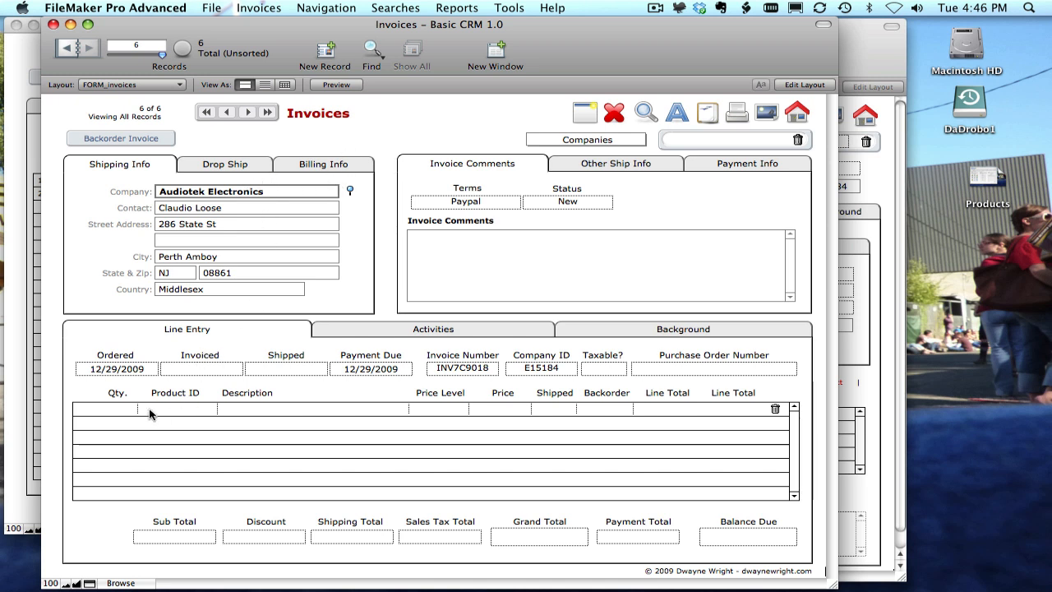
{"action": "left_click", "coordinate": [123, 408]}
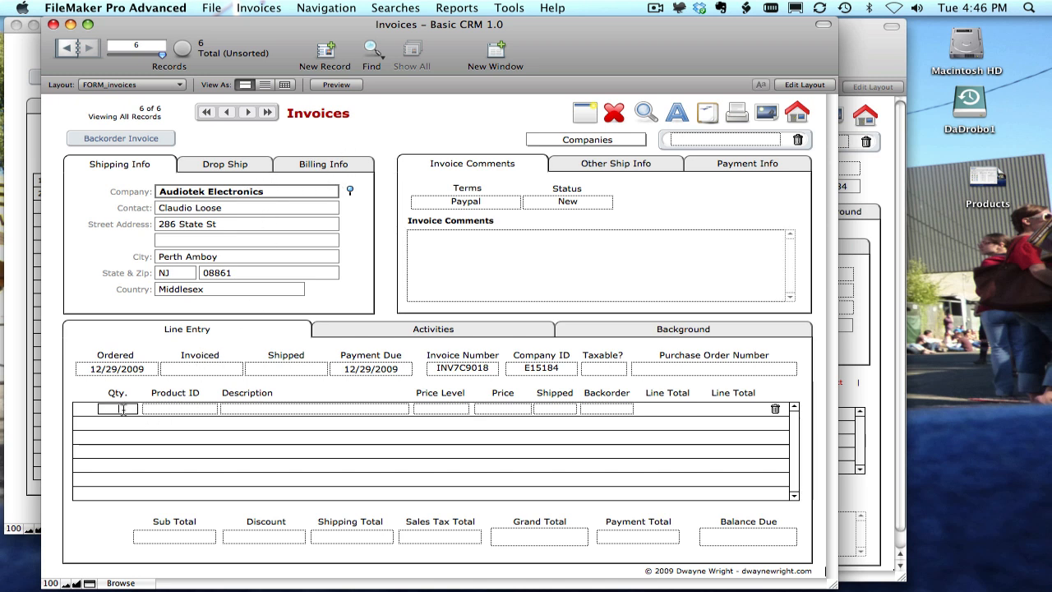
{"action": "type", "text": "2"}
{"action": "left_click", "coordinate": [161, 409]}
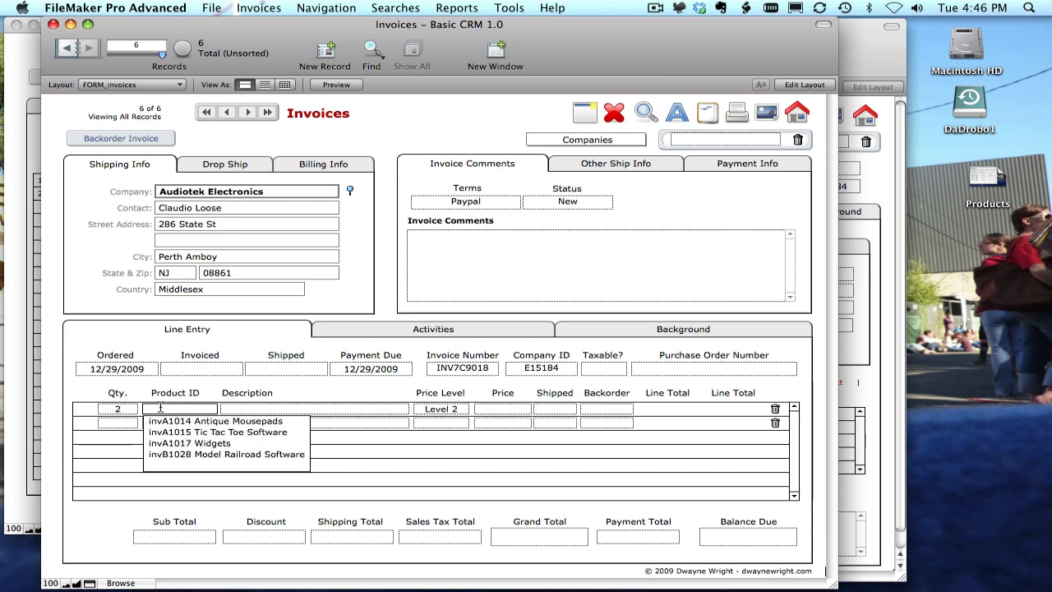
{"action": "left_click", "coordinate": [200, 443]}
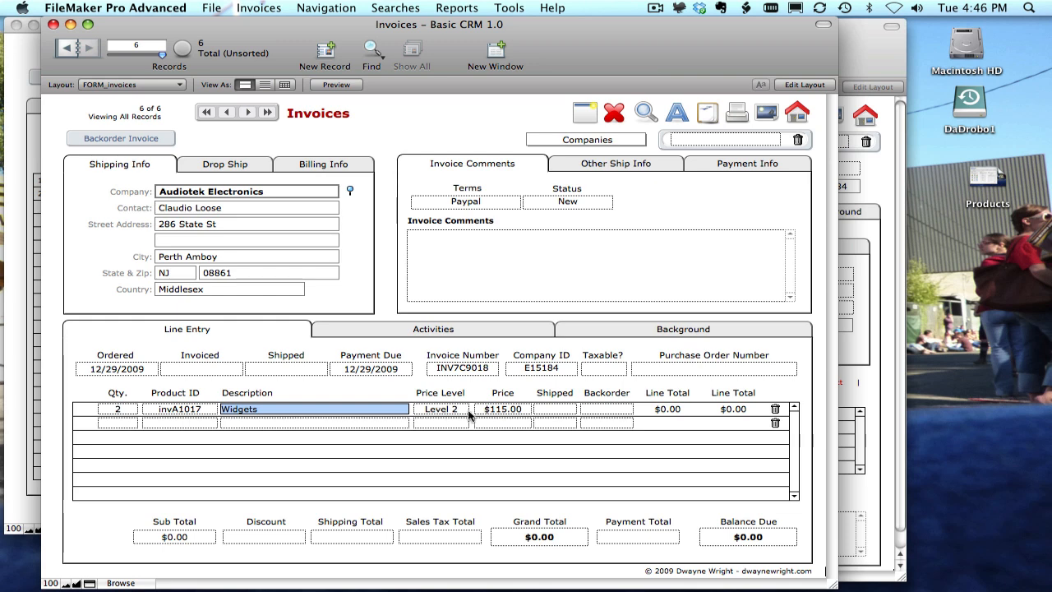
Compare the invoice line's price level and price with the product's Sale Level 2 price.
{"action": "left_click_drag", "start_coordinate": [470, 36], "coordinate": [591, 37]}
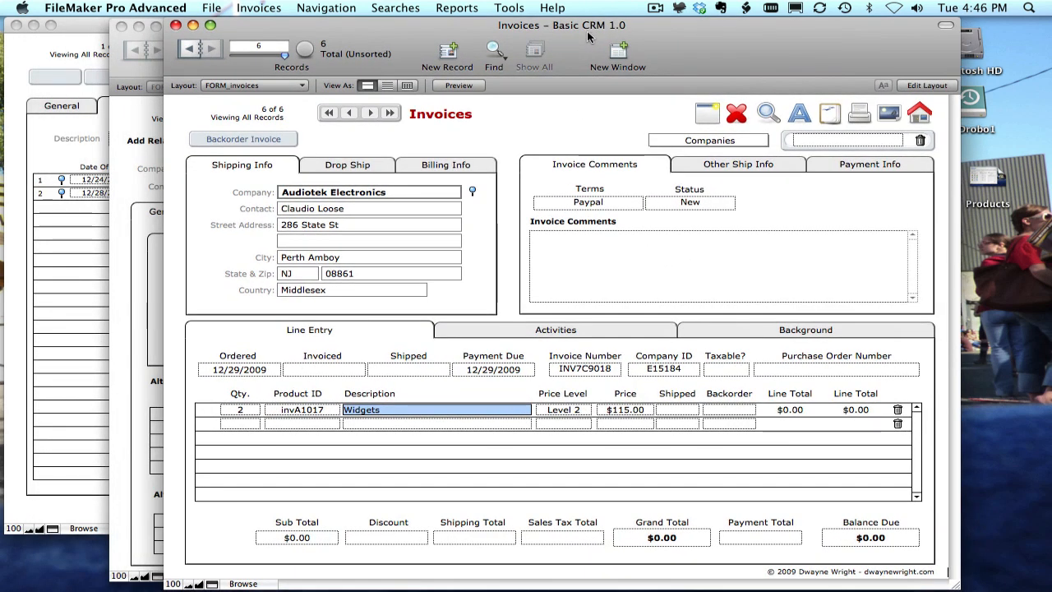
{"action": "left_click", "coordinate": [60, 226]}
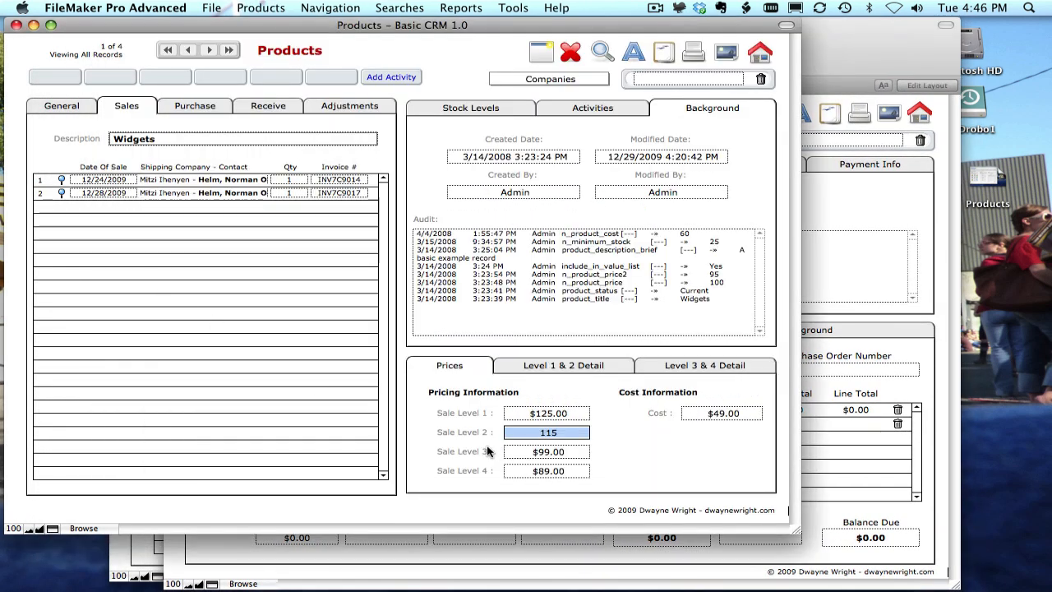
{"action": "left_click", "coordinate": [830, 455]}
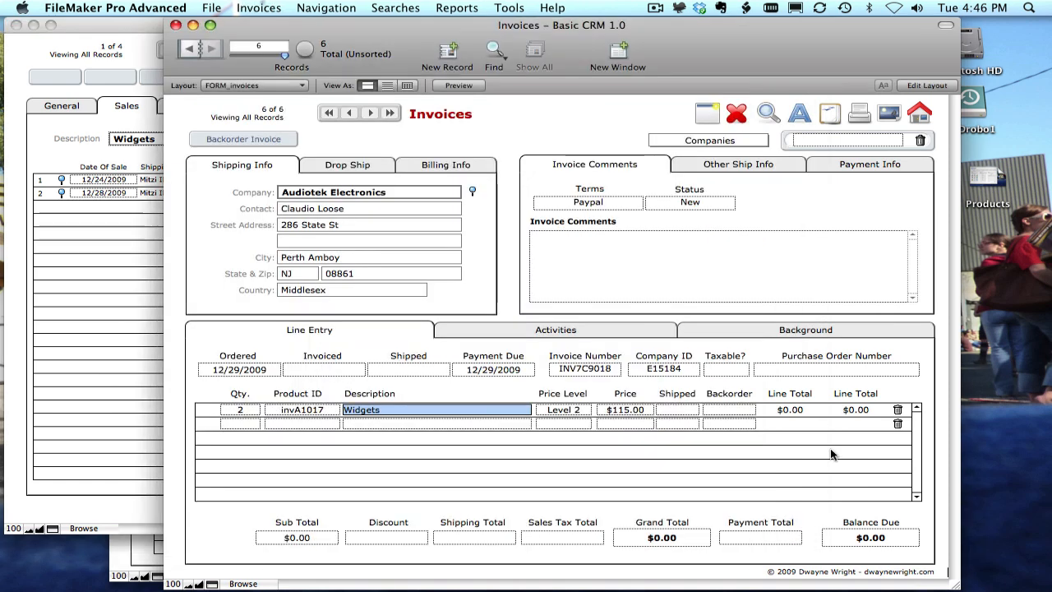
{"action": "left_click", "coordinate": [580, 412]}
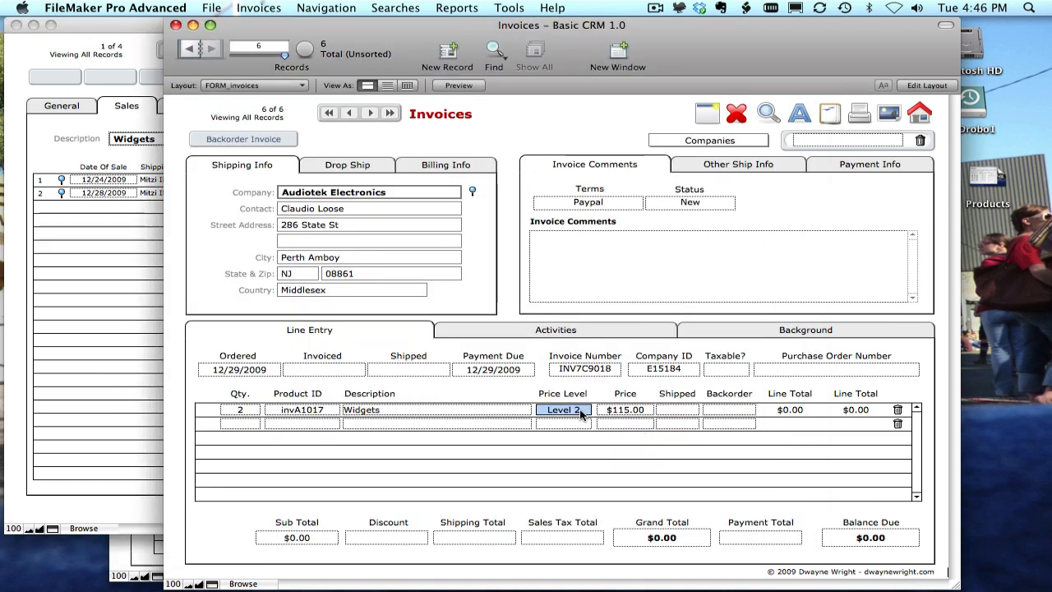
{"action": "left_click", "coordinate": [631, 411]}
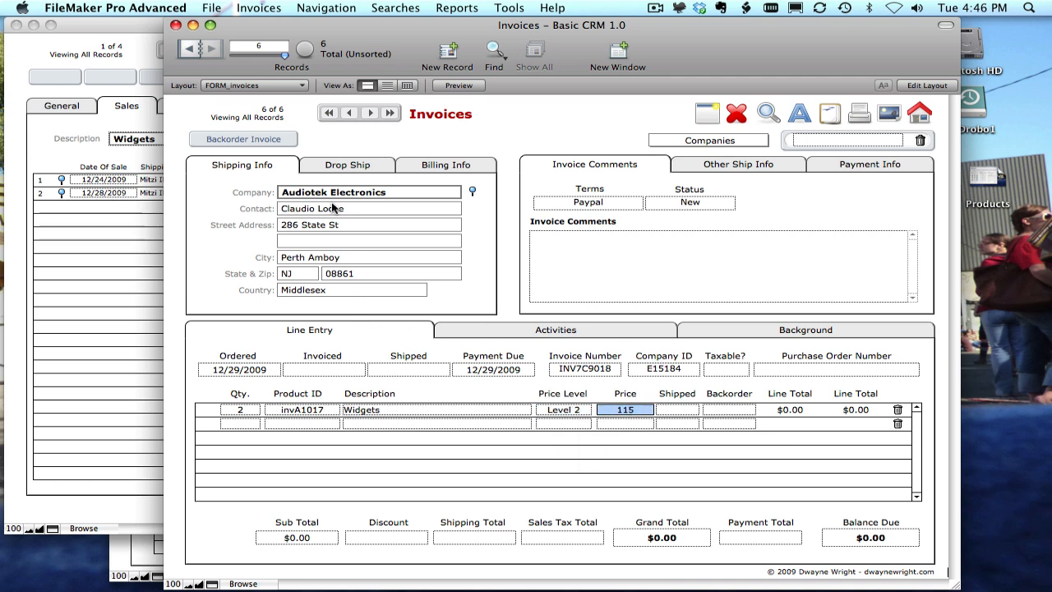
Close the invoice and Companies windows and review the product's Sales tab for the new sale.
{"action": "left_click", "coordinate": [178, 26]}
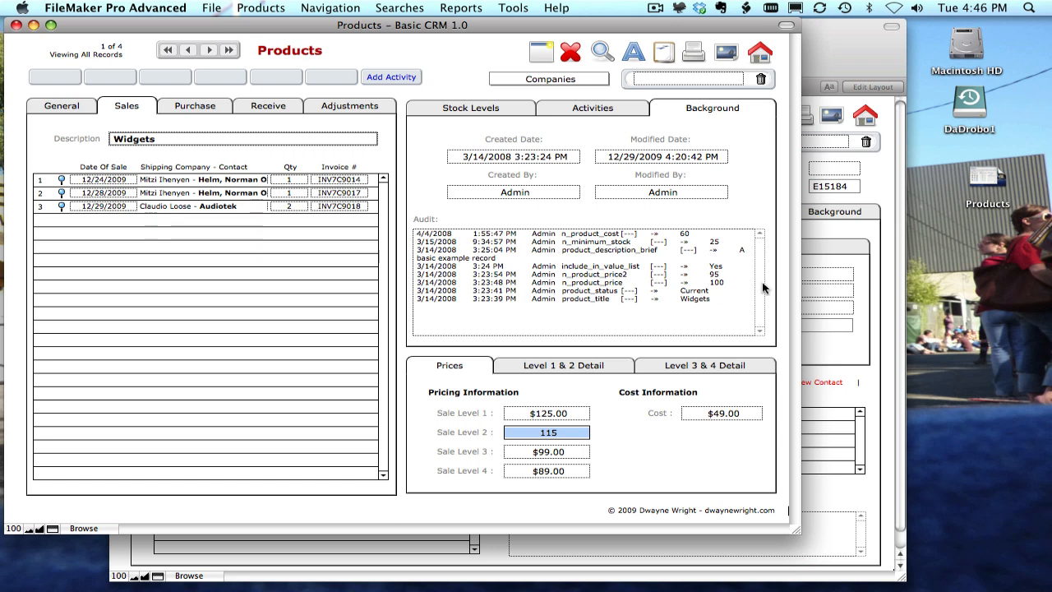
{"action": "left_click", "coordinate": [834, 339]}
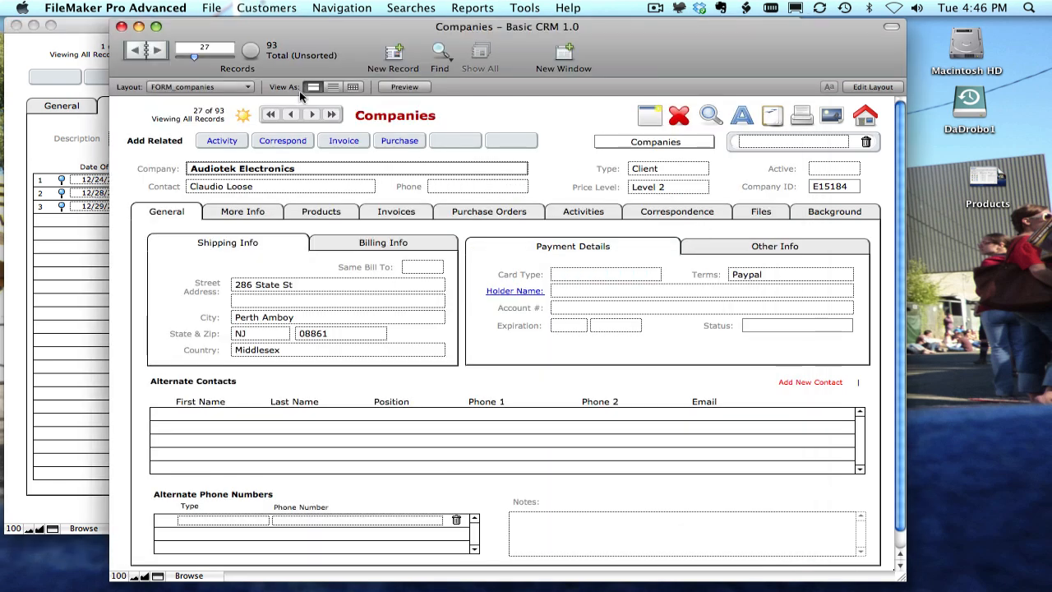
{"action": "left_click", "coordinate": [122, 26]}
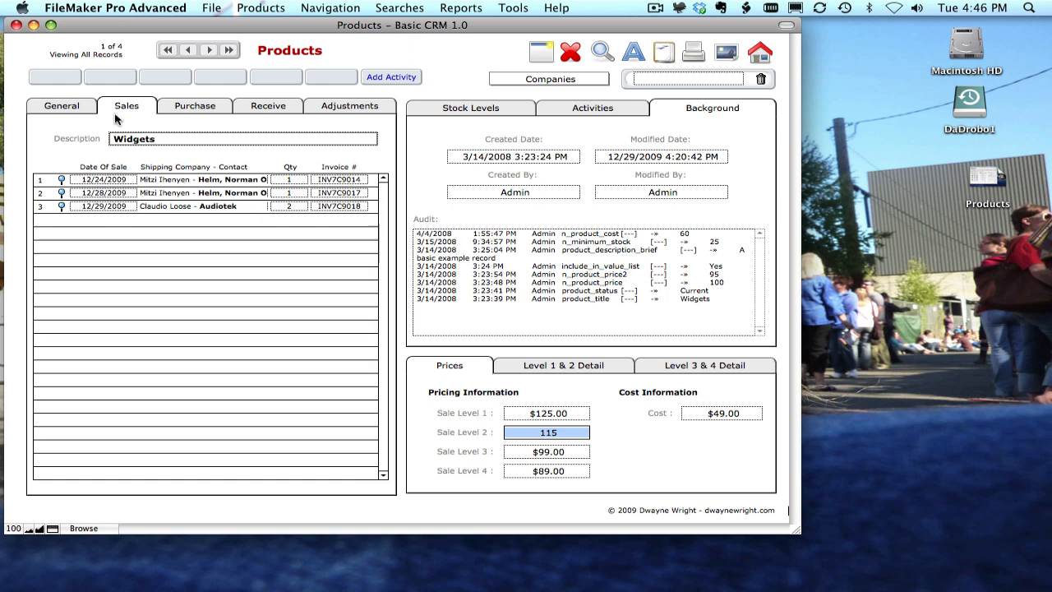
{"action": "left_click", "coordinate": [73, 107]}
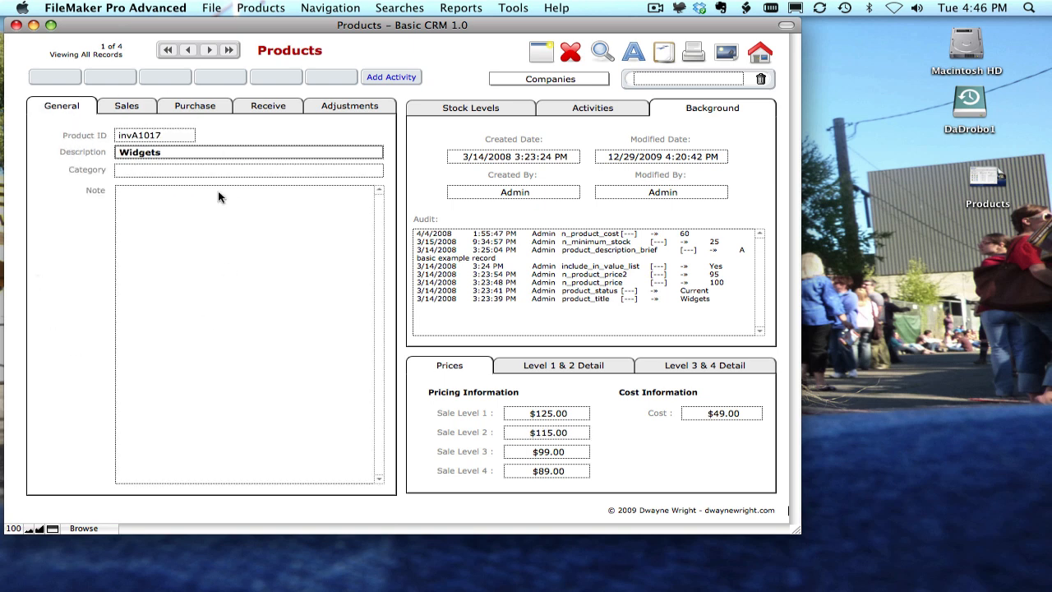
{"action": "left_click", "coordinate": [125, 107]}
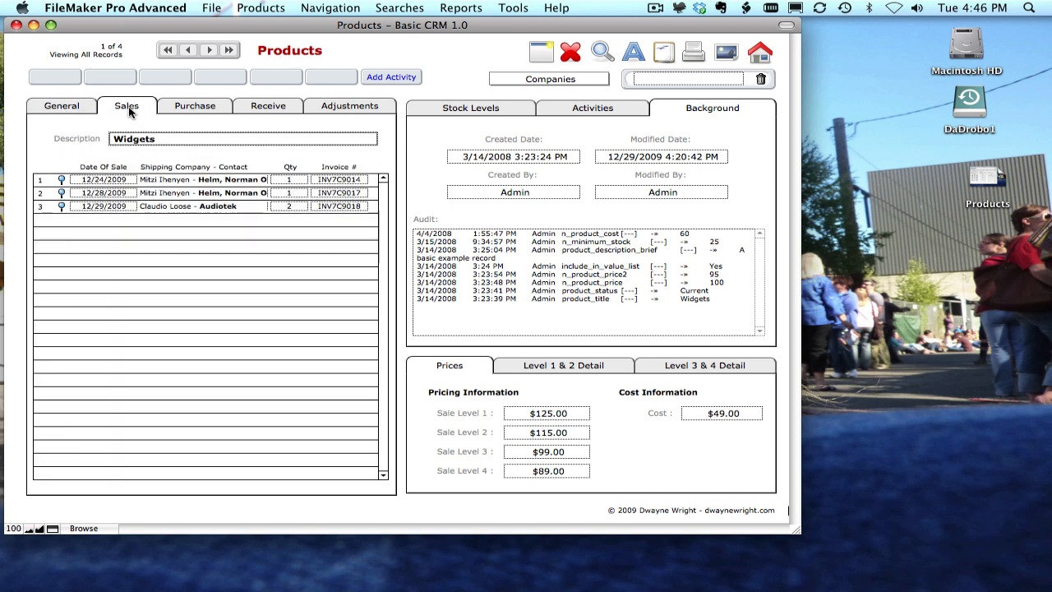
Review the Widgets product's Purchase, Receive and Adjustments tabs.
{"action": "left_click", "coordinate": [182, 109]}
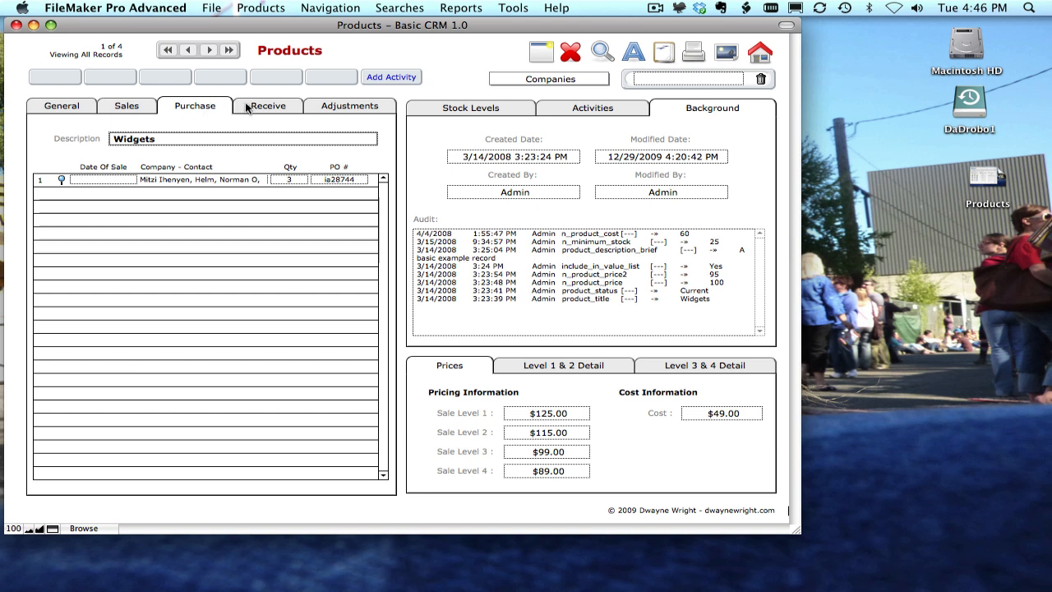
{"action": "left_click", "coordinate": [250, 107]}
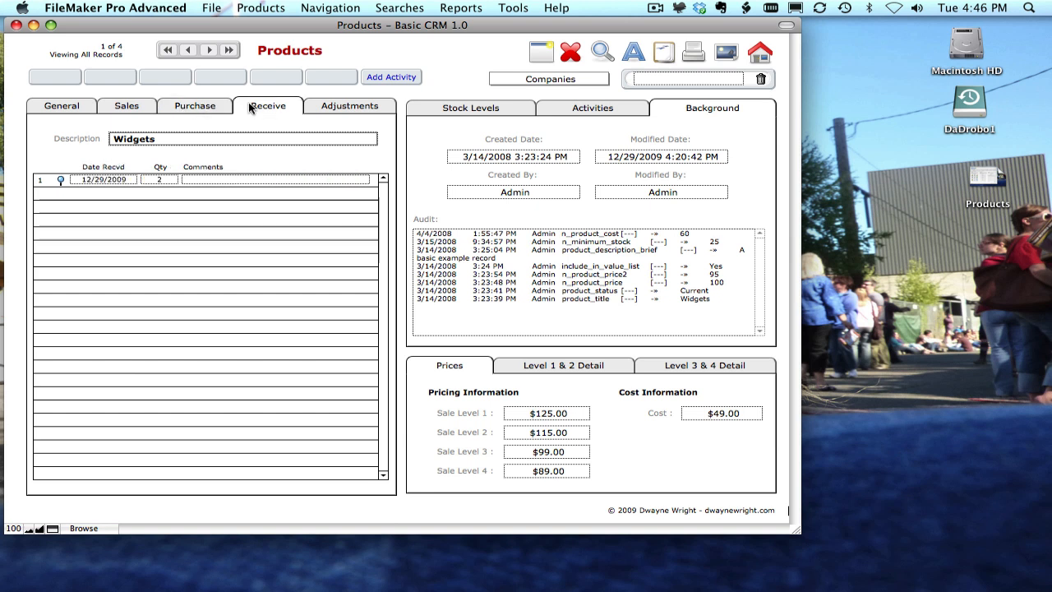
{"action": "left_click", "coordinate": [312, 105]}
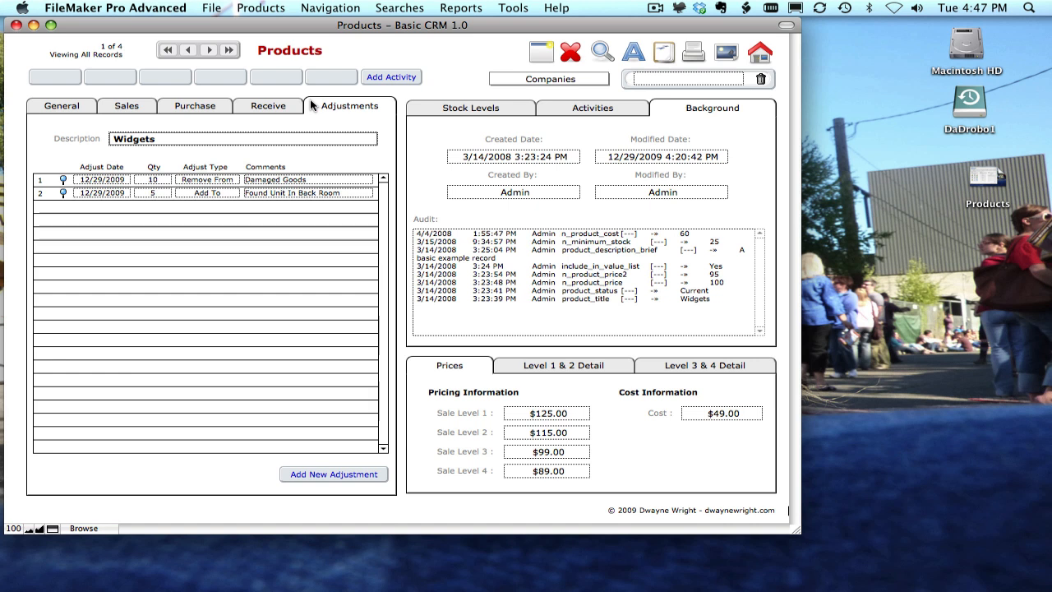
Review the product's Stock Levels, Activities and Background tabs.
{"action": "left_click", "coordinate": [468, 110]}
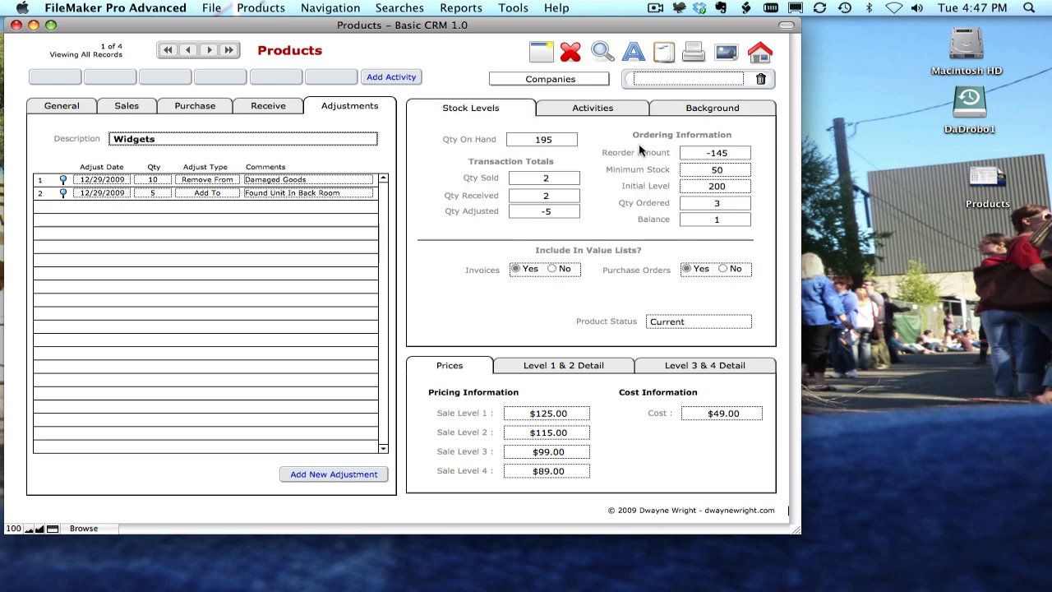
{"action": "left_click", "coordinate": [600, 110]}
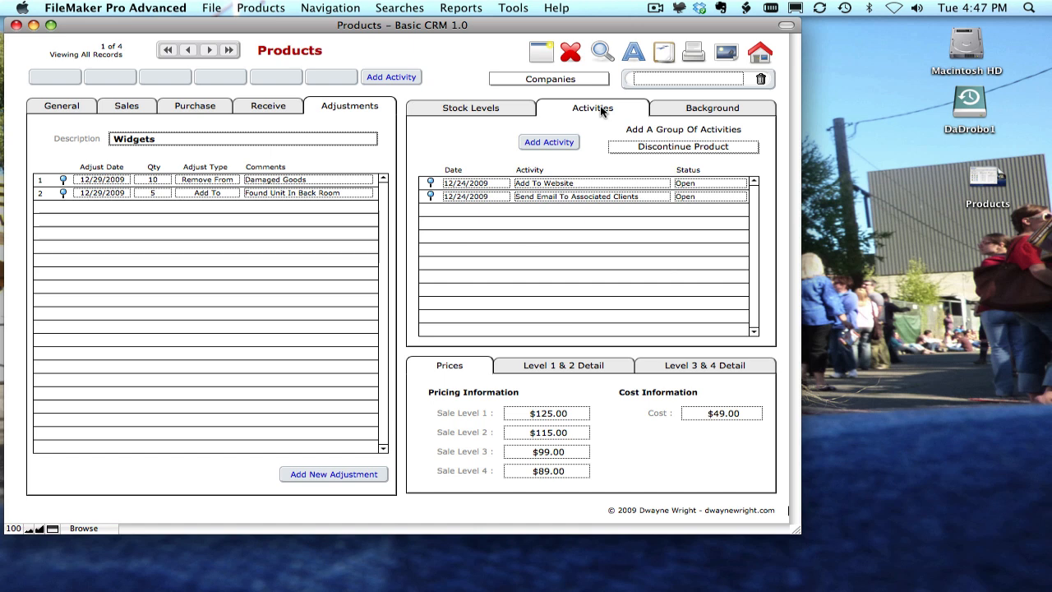
{"action": "left_click", "coordinate": [672, 111]}
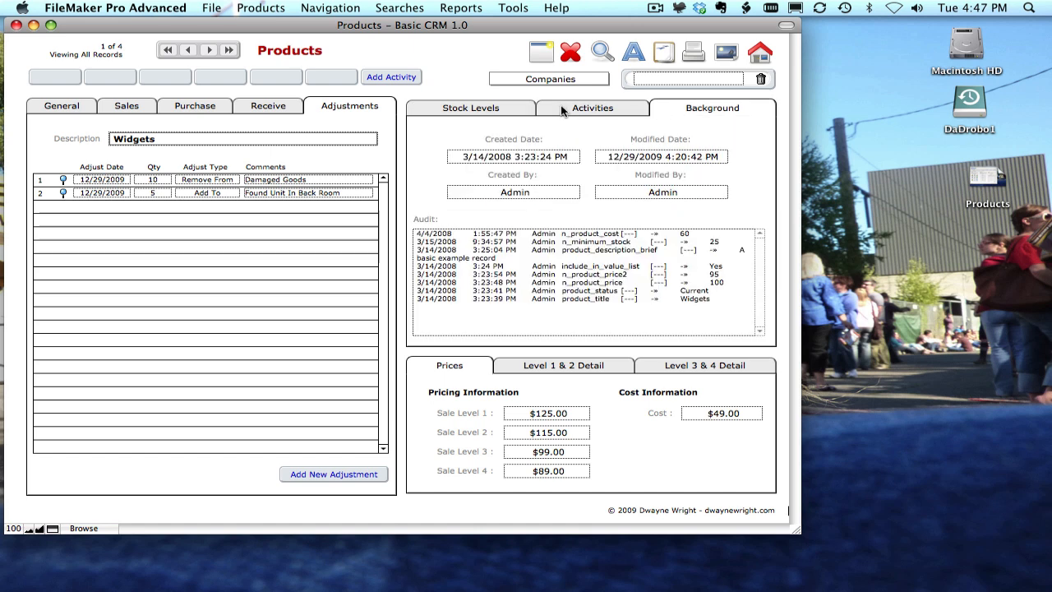
{"action": "left_click", "coordinate": [519, 112]}
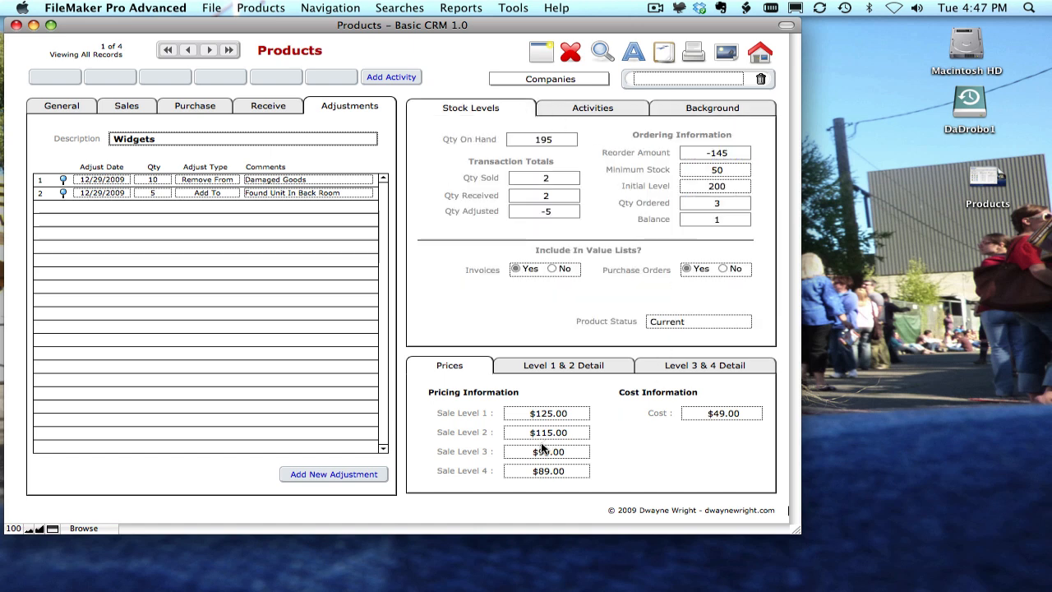
Examine the Level 1 & 2 and Level 3 & 4 pricing detail tabs, returning to the Prices tab.
{"action": "left_click", "coordinate": [607, 365]}
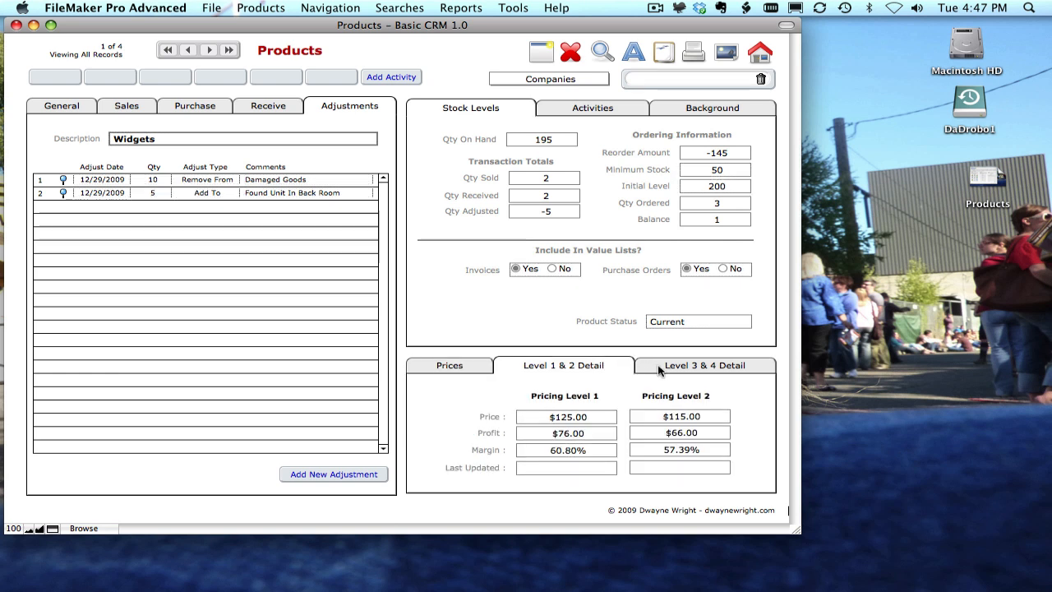
{"action": "left_click", "coordinate": [658, 370]}
{"action": "left_click", "coordinate": [616, 369]}
{"action": "left_click", "coordinate": [472, 369]}
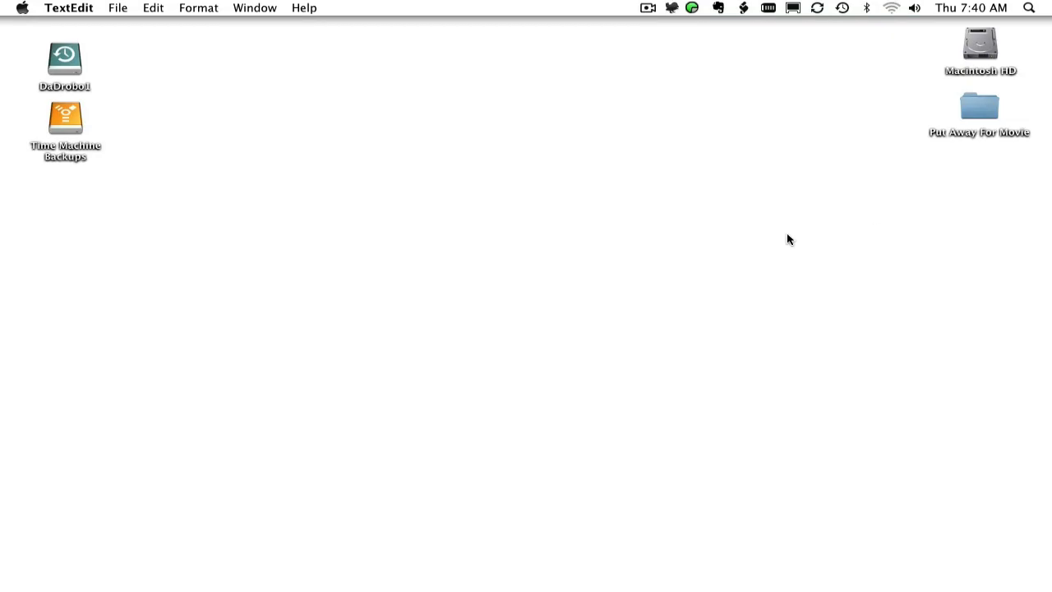
Switch to TextEdit, create a new document and paste the line "The material within this movie is offered AS IS.".
{"action": "key", "text": "super+n"}
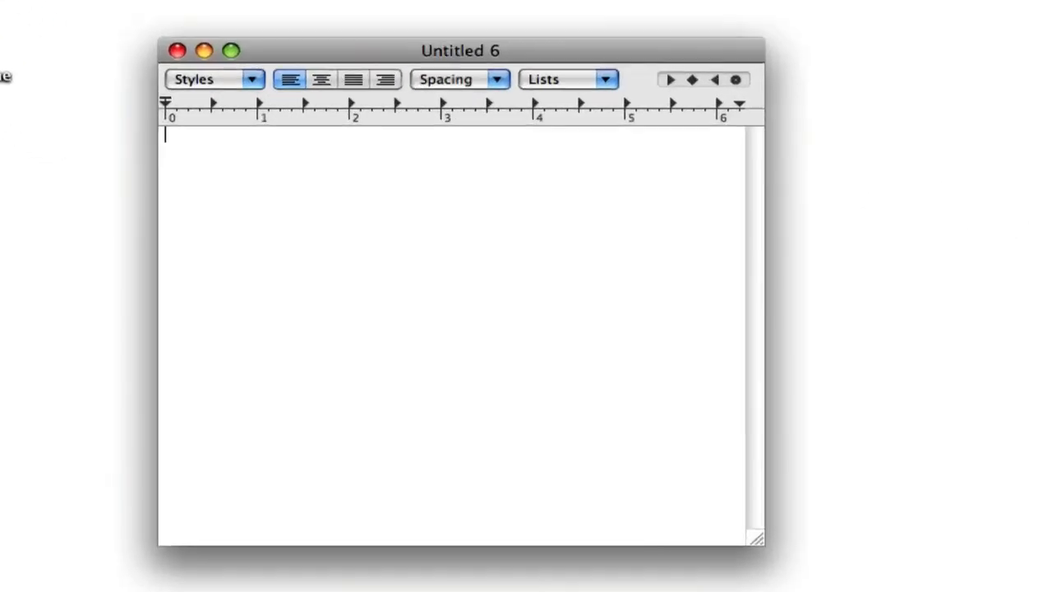
{"action": "type", "text": "The material within this movie is offered AS IS."}
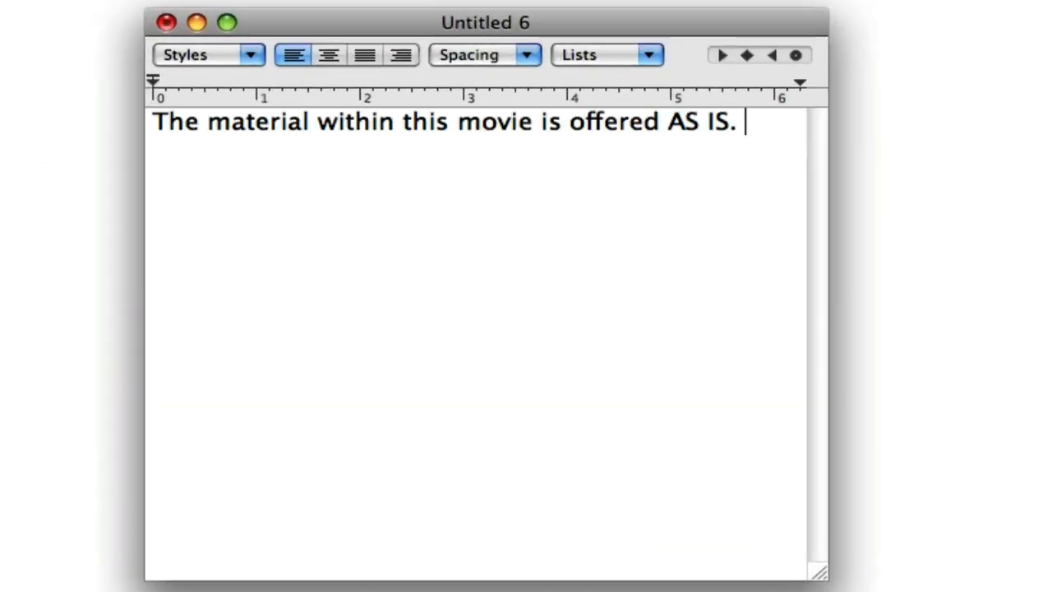
{"action": "key", "text": "super+Tab"}
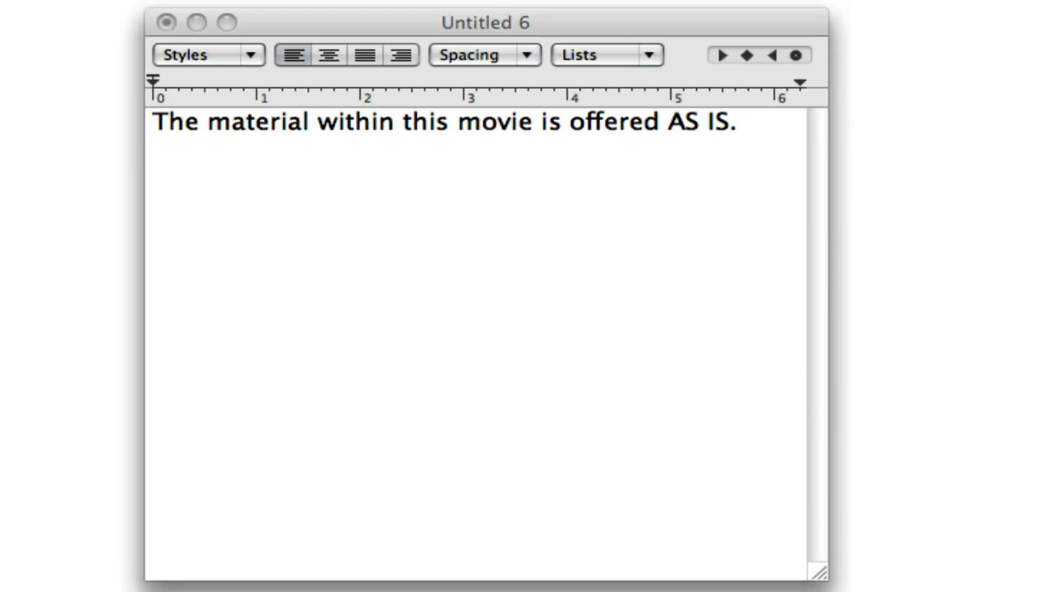
Add a blank line and paste the "There is NO REPRESENTATION OR WARRANTY" paragraph.
{"action": "left_click", "coordinate": [566, 254]}
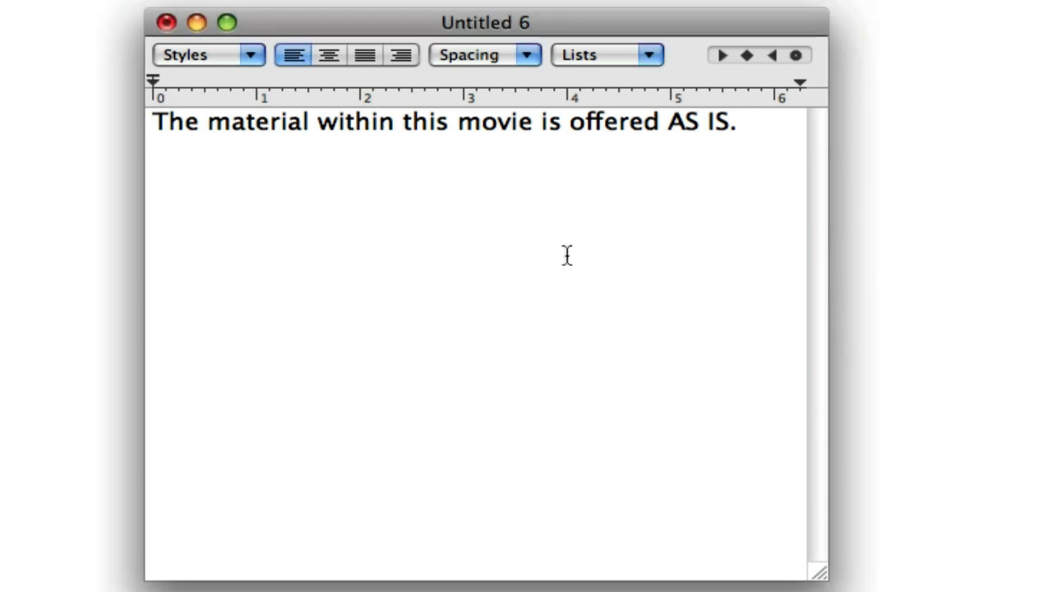
{"action": "key", "text": "Return"}
{"action": "key", "text": "Return"}
{"action": "type", "text": "There is NO REPRESENTATION OR WARRANTY, expressed or implied, nor does any other contributor to this document."}
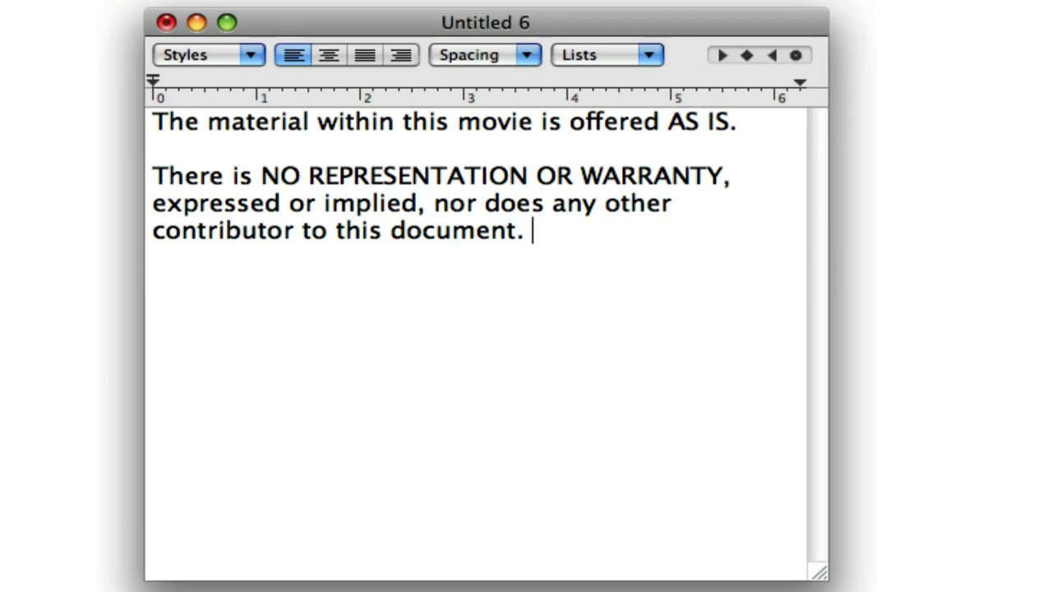
{"action": "key", "text": "super+Tab"}
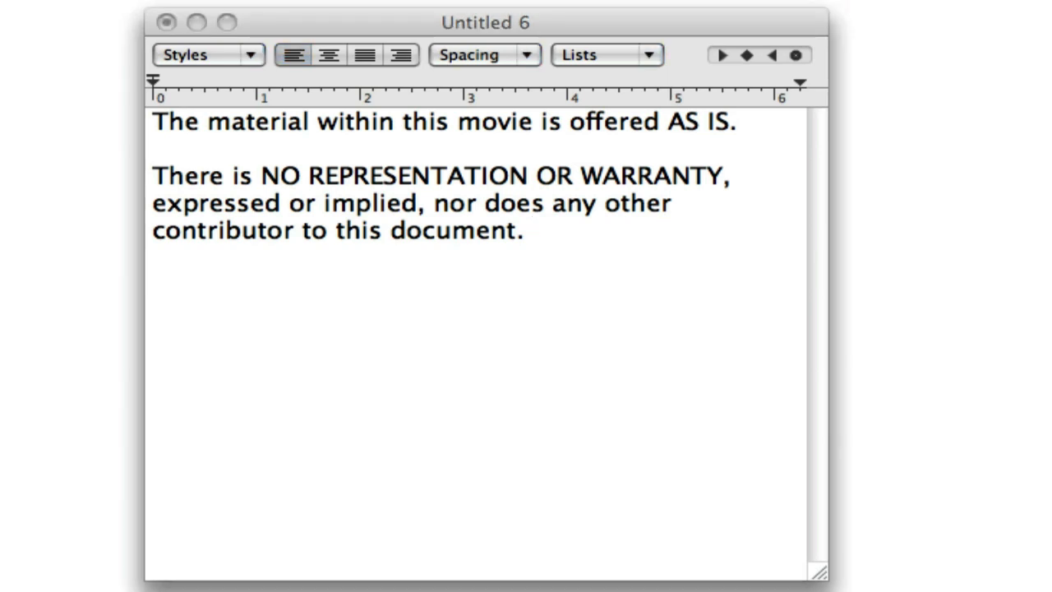
Add a blank line and paste the "WARRANTIES OF MERCHANT ABILITY AND FITNESS" disclaimer paragraph.
{"action": "left_click", "coordinate": [617, 392]}
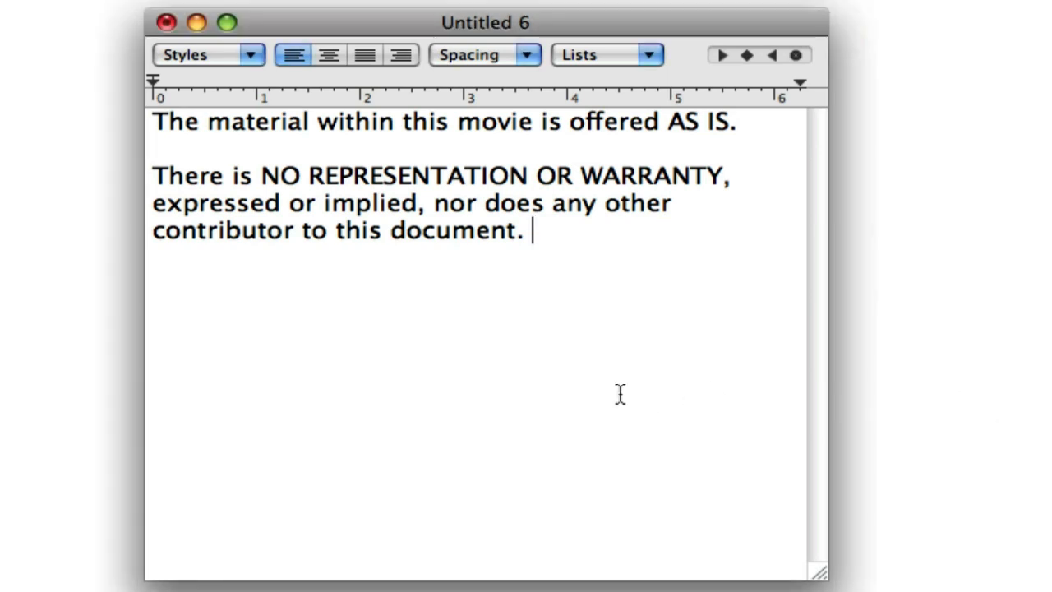
{"action": "key", "text": "Return"}
{"action": "key", "text": "Return"}
{"action": "type", "text": "WARRANTIES OF MERCHANT ABILITY AND FITNESS FOR A PARTICULAR PURPOSE ARE EXPRESSLY DISCLAIMED. Consequential and incidental damages are expressly excluded."}
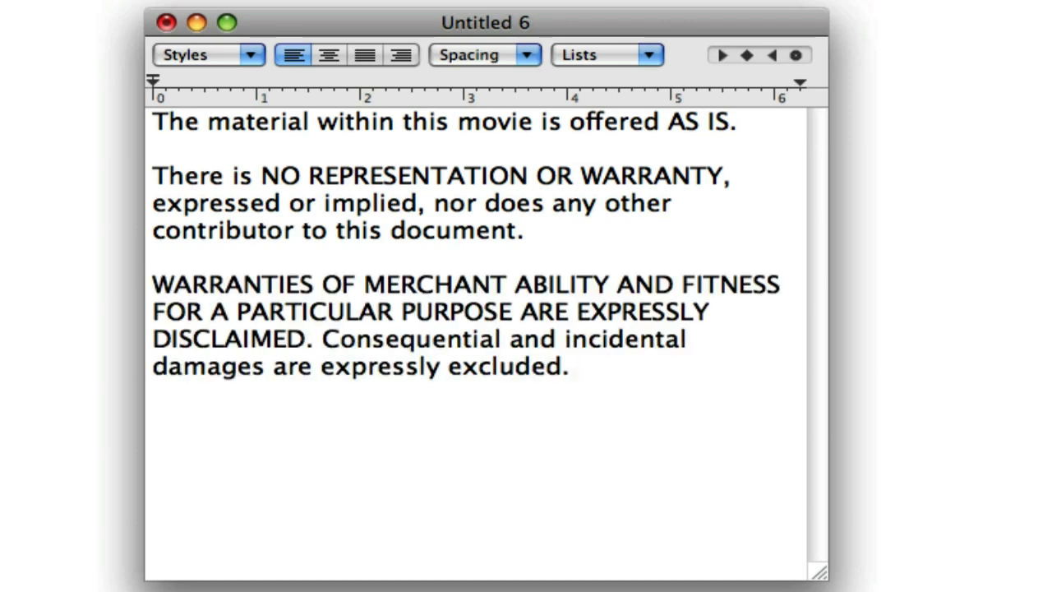
{"action": "key", "text": "super+Tab"}
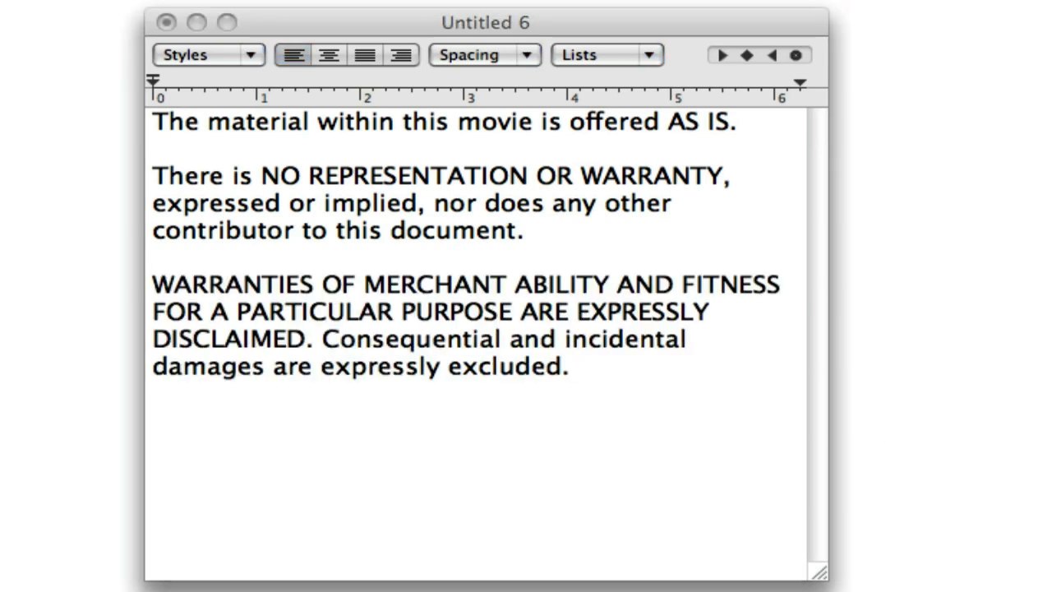
Add a blank line and paste "FileMaker Pro is the registered trademark of FileMaker Inc.".
{"action": "left_click", "coordinate": [615, 438]}
{"action": "key", "text": "Return"}
{"action": "key", "text": "Return"}
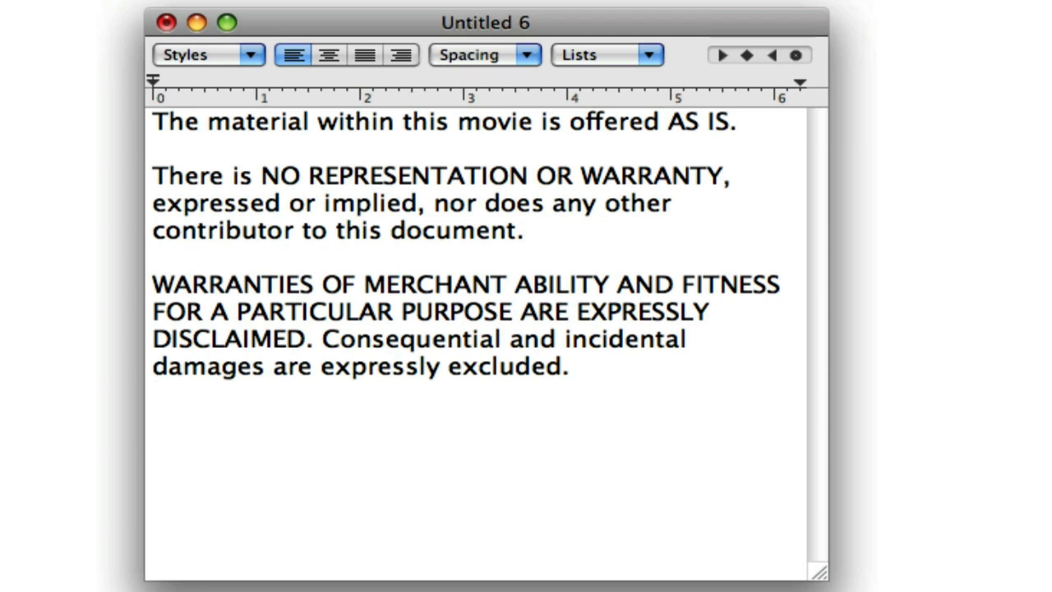
{"action": "type", "text": "FileMaker Pro is the registered trademark of FileMaker Inc."}
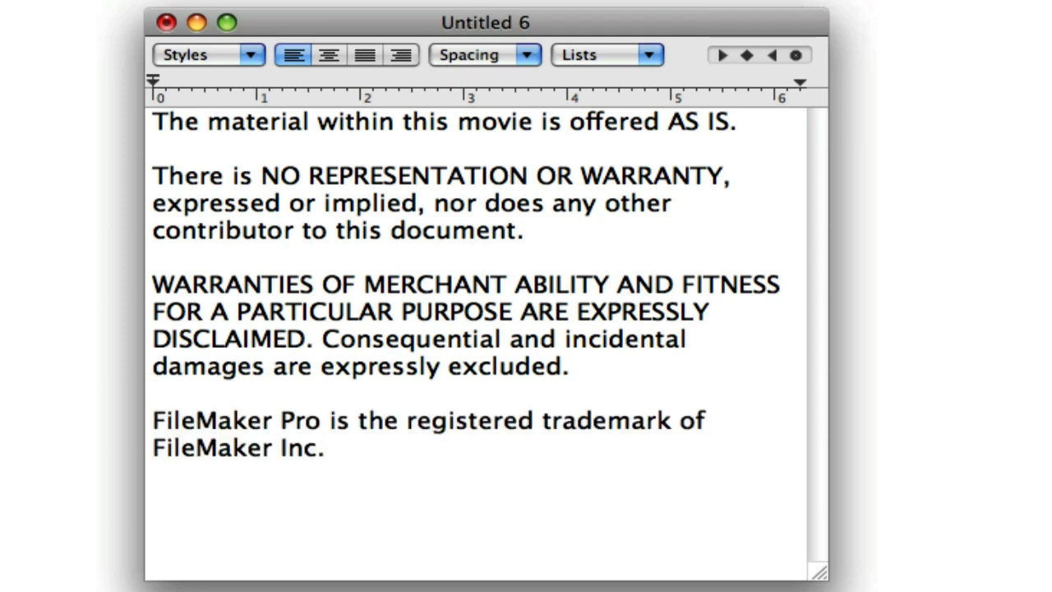
{"action": "key", "text": "super+Tab"}
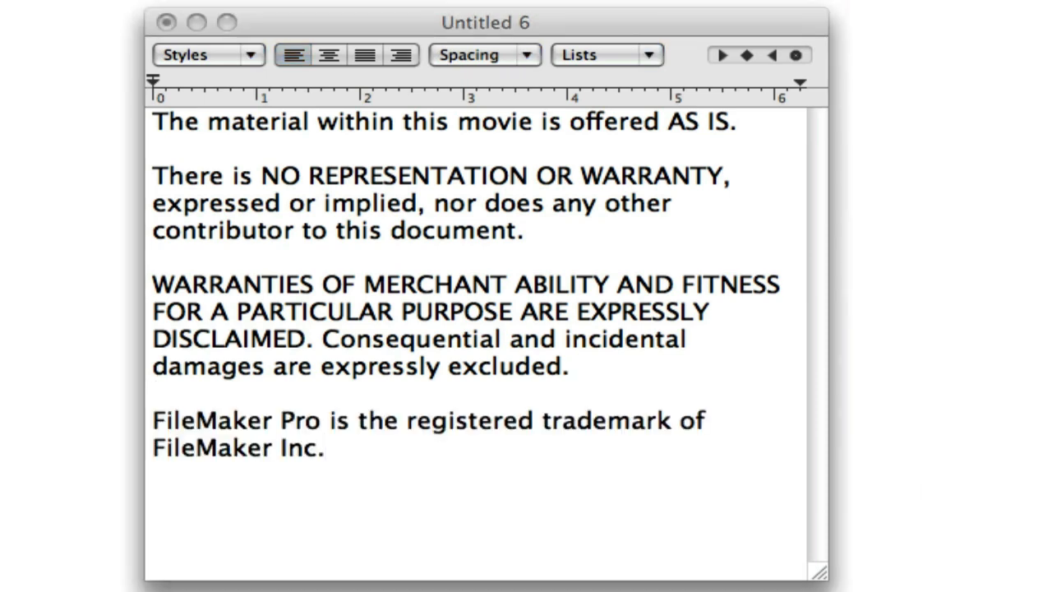
Add a blank line and paste the 2009 copyright line with the website address.
{"action": "left_click", "coordinate": [597, 453]}
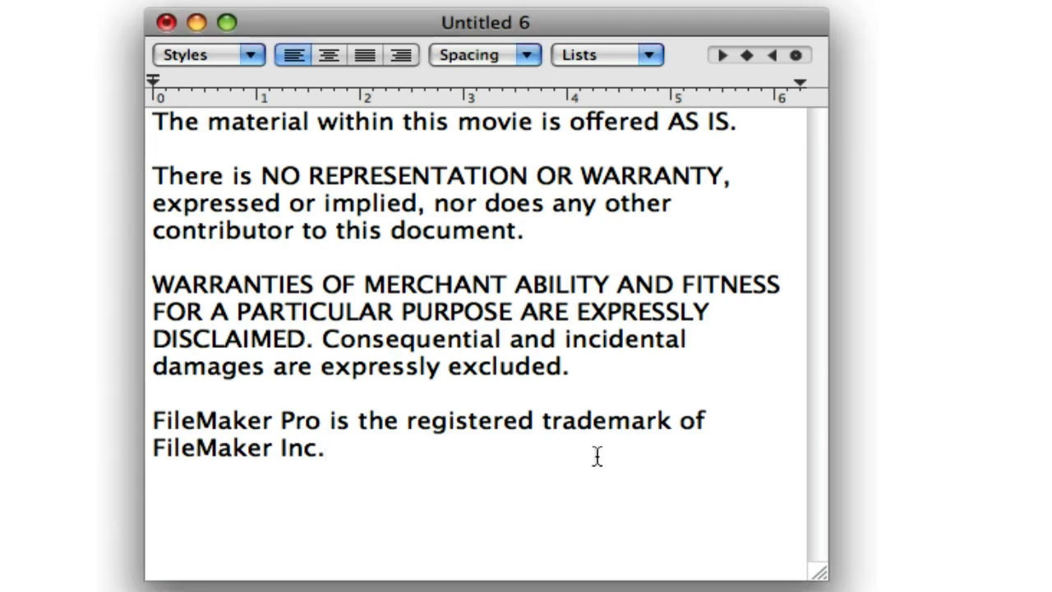
{"action": "key", "text": "Return"}
{"action": "key", "text": "Return"}
{"action": "type", "text": "© 2009 Dwayne Wright - dwaynewright.com"}
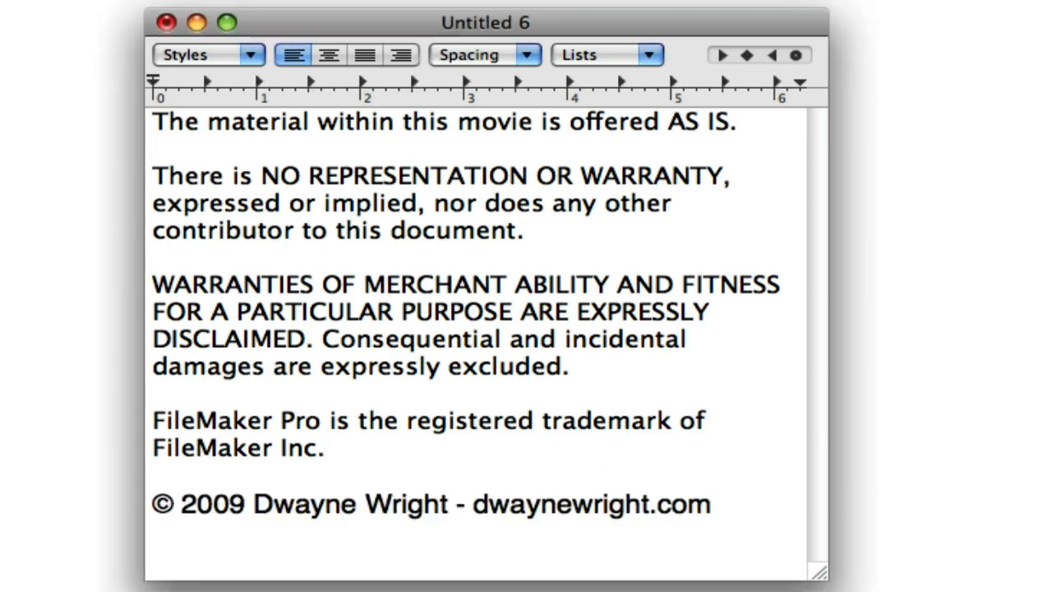